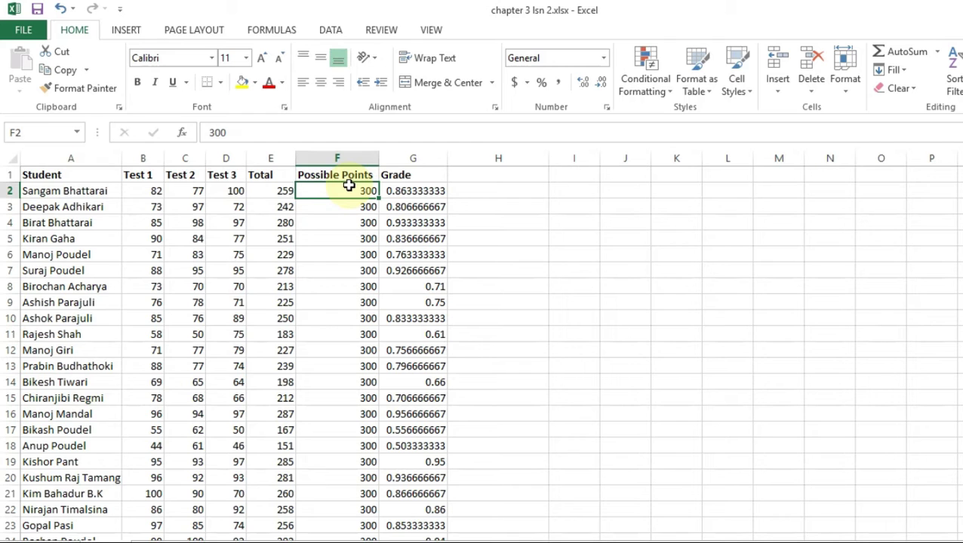
# Format the whole Grade column as percentages.
pyautogui.click(402, 190)
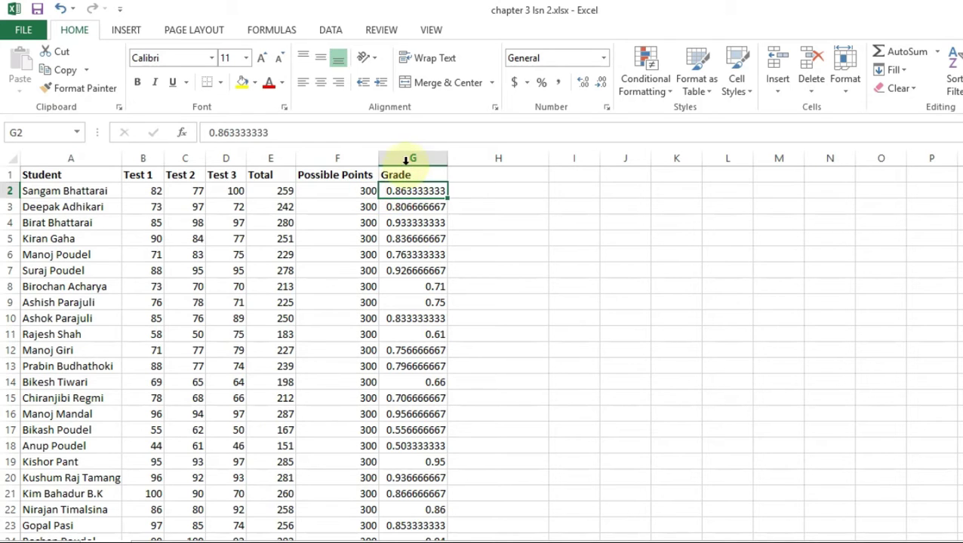
pyautogui.click(406, 159)
pyautogui.click(401, 204)
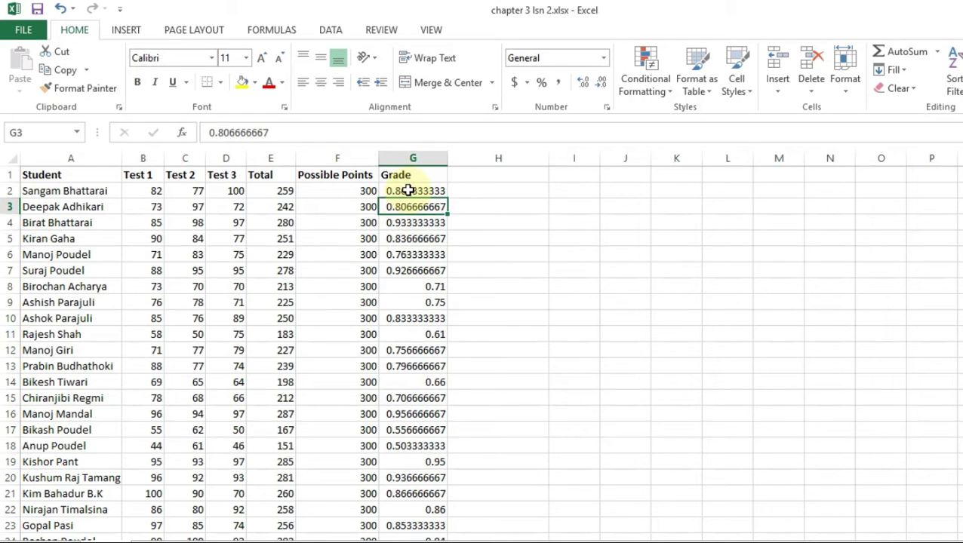
pyautogui.click(405, 191)
pyautogui.click(404, 166)
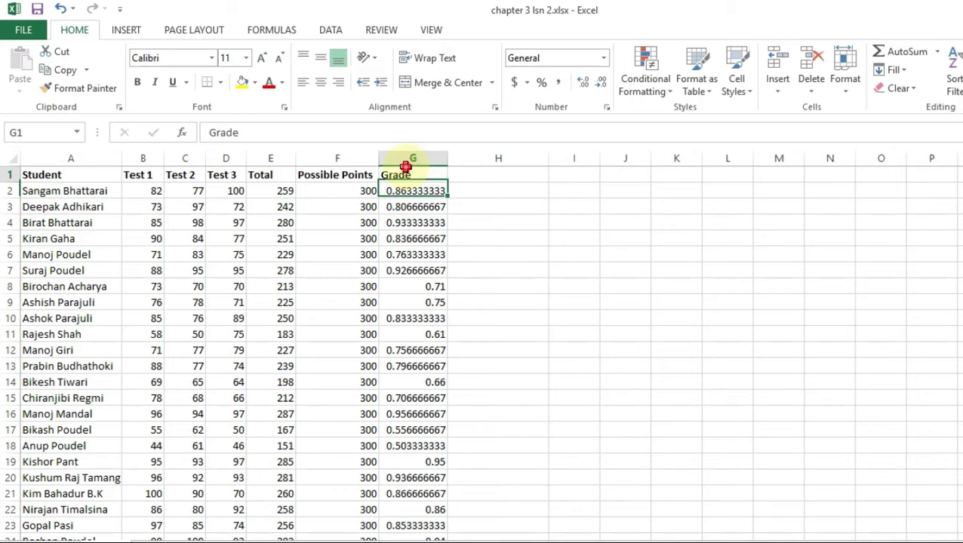
pyautogui.click(406, 158)
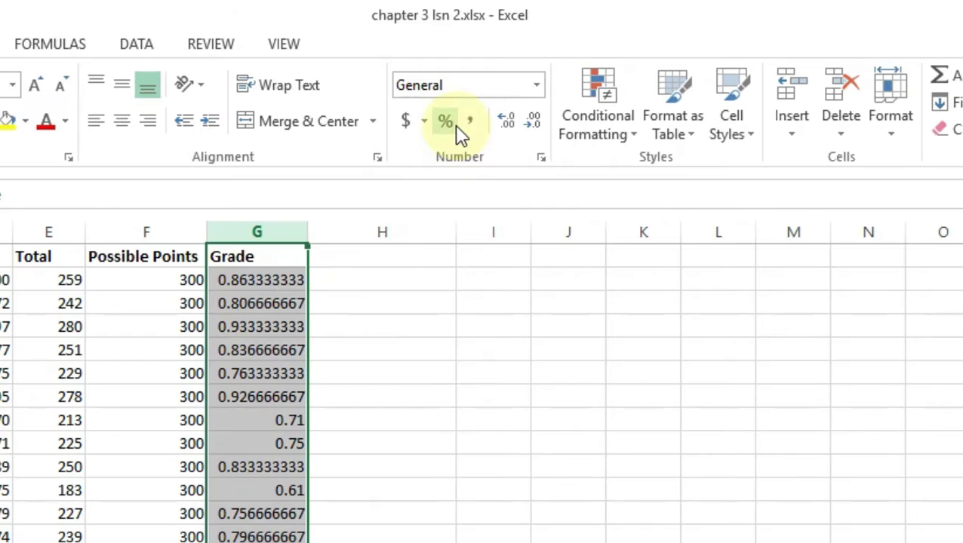
pyautogui.click(447, 123)
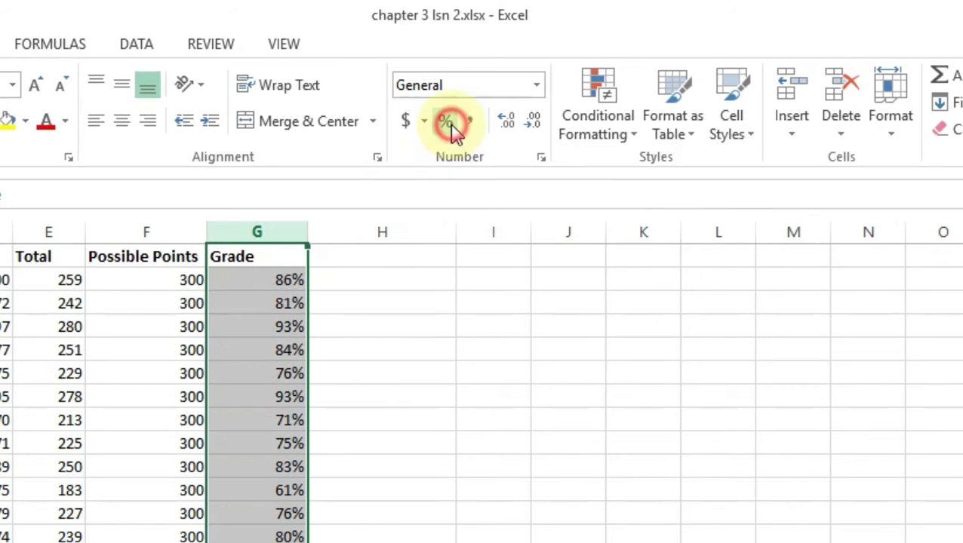
pyautogui.click(290, 305)
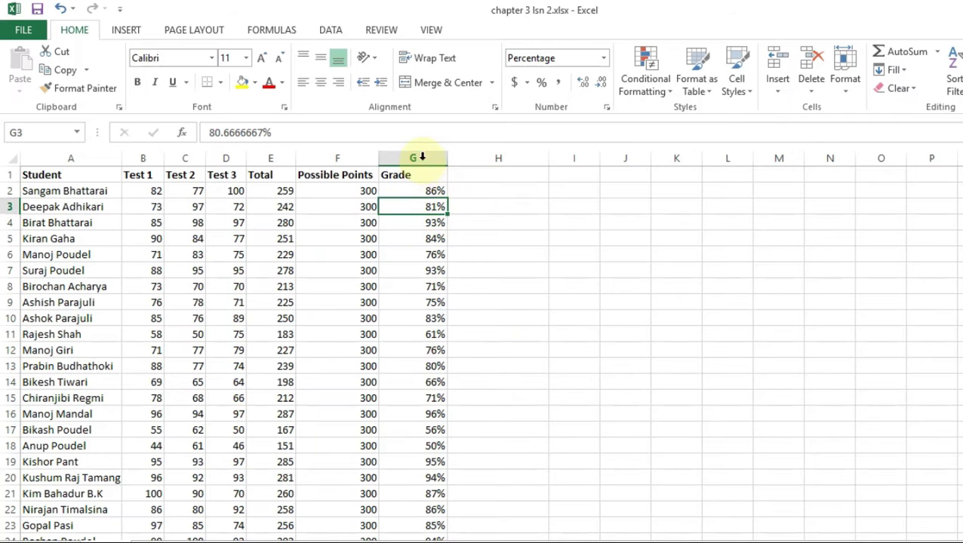
# Show the percentages in the Grade column with two decimal places.
pyautogui.click(271, 232)
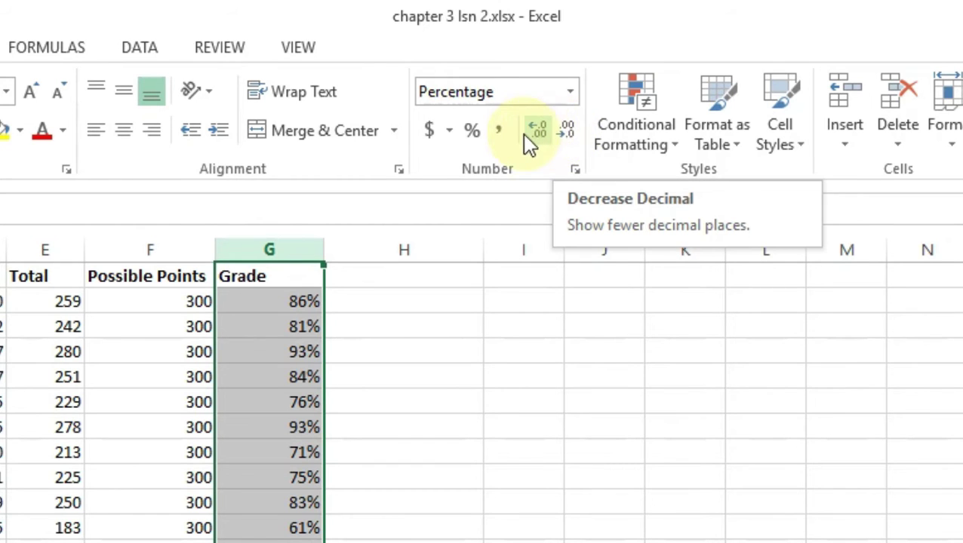
pyautogui.click(536, 133)
pyautogui.click(536, 133)
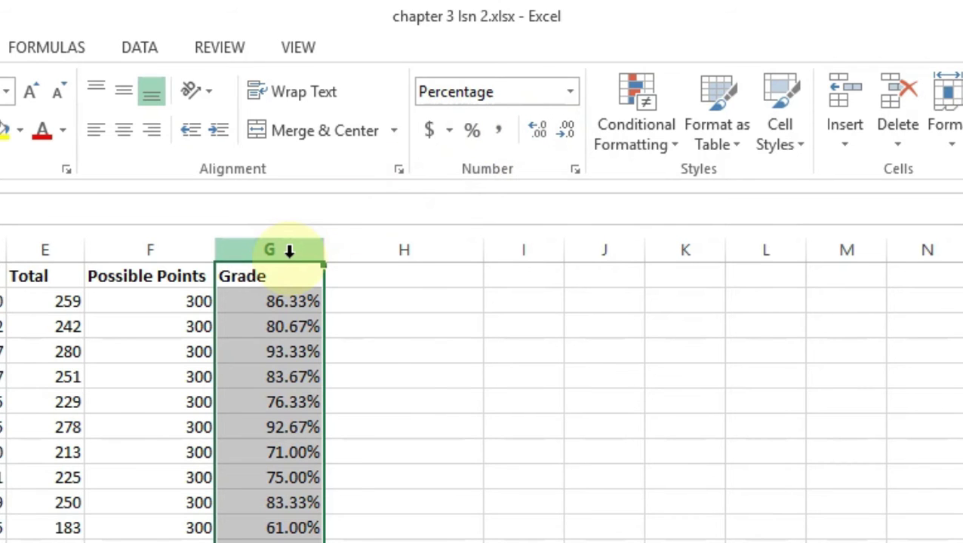
# Wrap the Possible Points header, narrow column F to about the width of "Possible", and autofit the height of row 1.
pyautogui.click(160, 279)
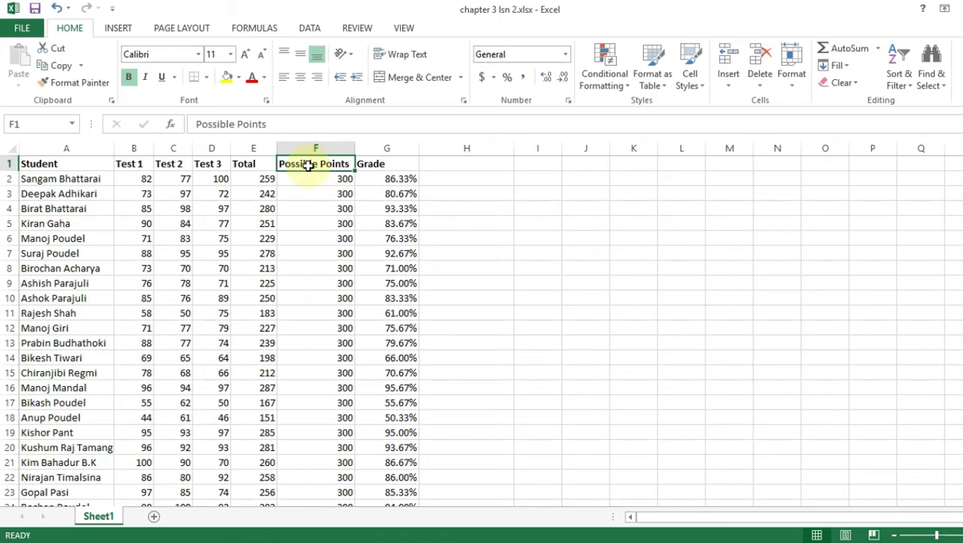
pyautogui.click(397, 59)
pyautogui.moveTo(354, 148); pyautogui.dragTo(322, 148)
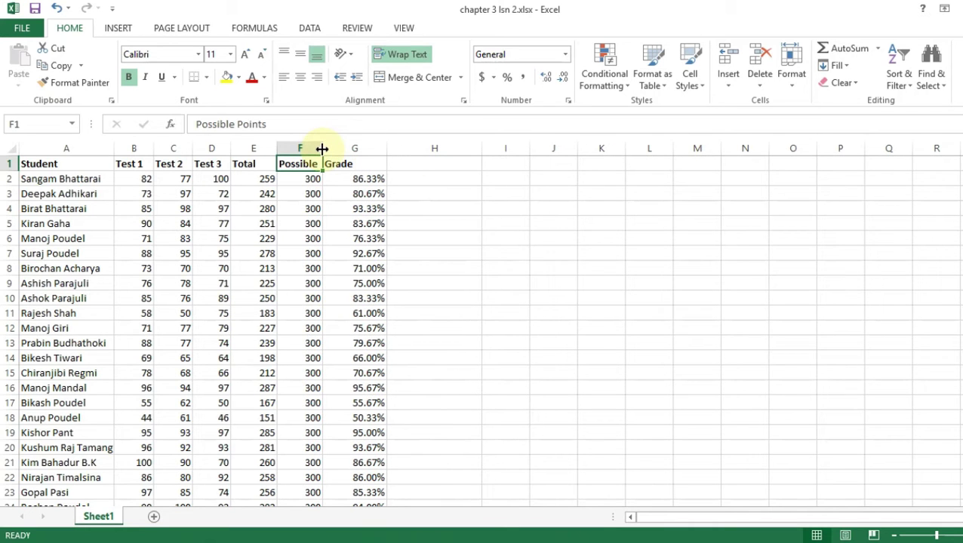
pyautogui.doubleClick(9, 171)
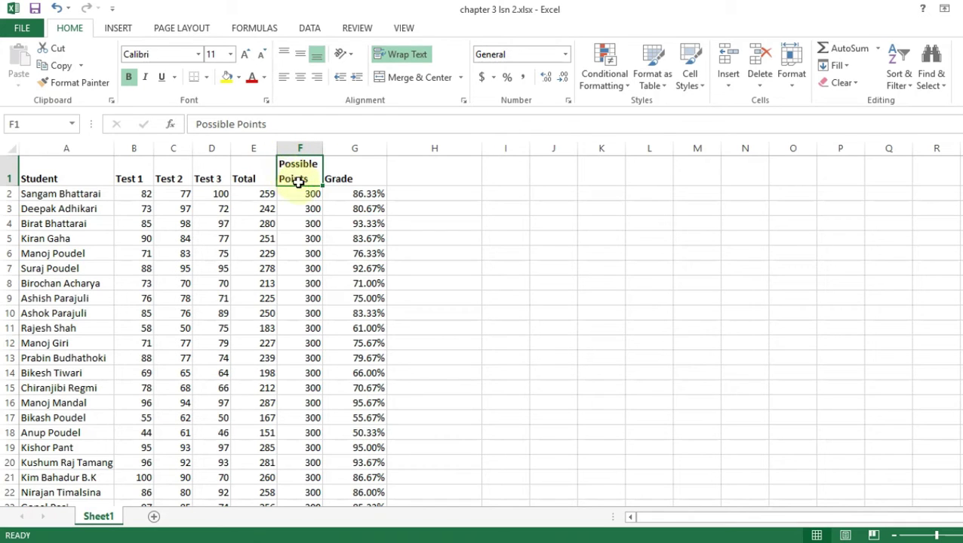
# Sort the table by student name in ascending order, A to Z.
pyautogui.click(87, 197)
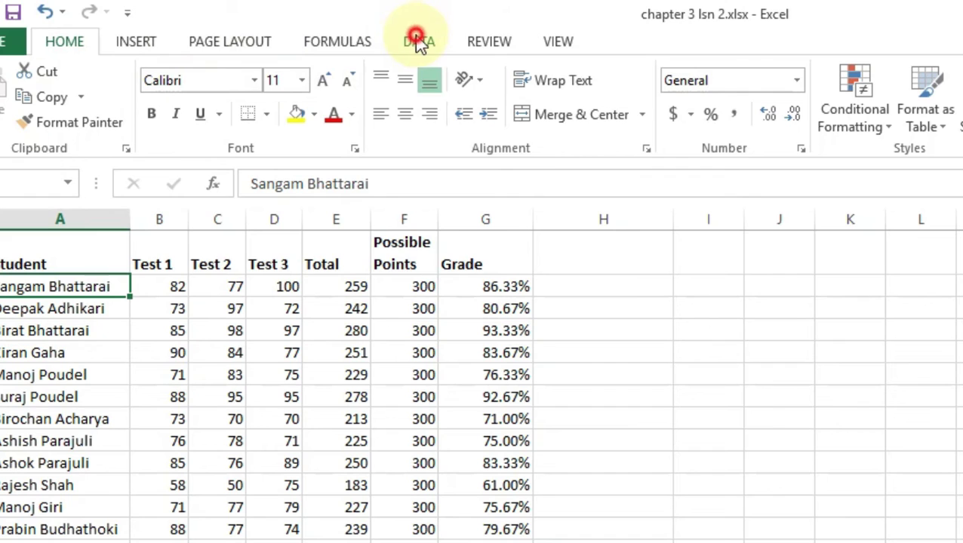
pyautogui.click(309, 28)
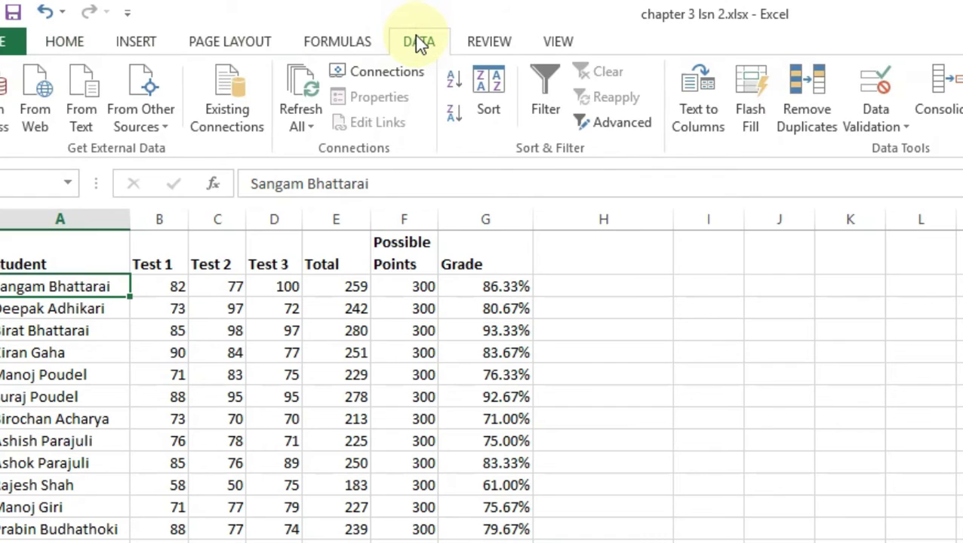
pyautogui.click(454, 86)
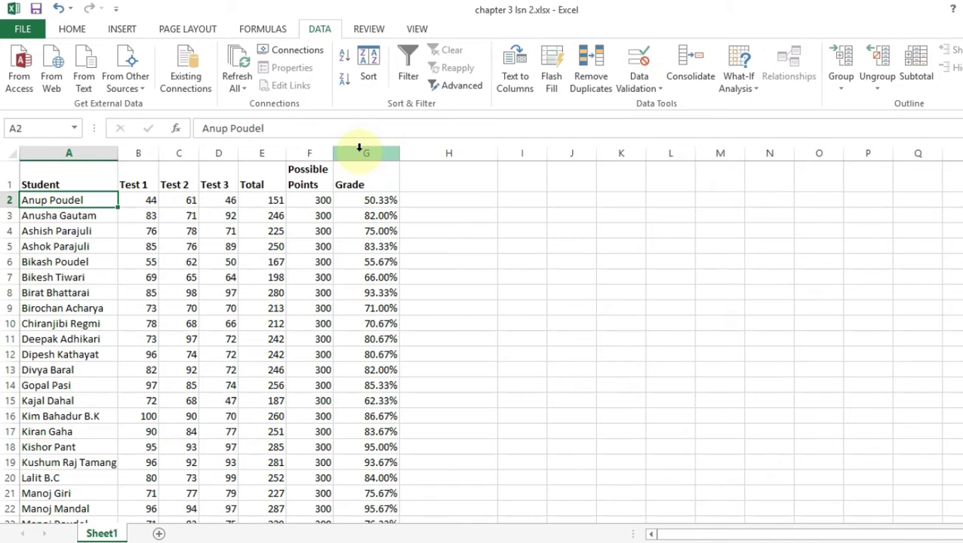
# Apply the green-yellow-red color scale to the whole Grade column as conditional formatting.
pyautogui.click(361, 152)
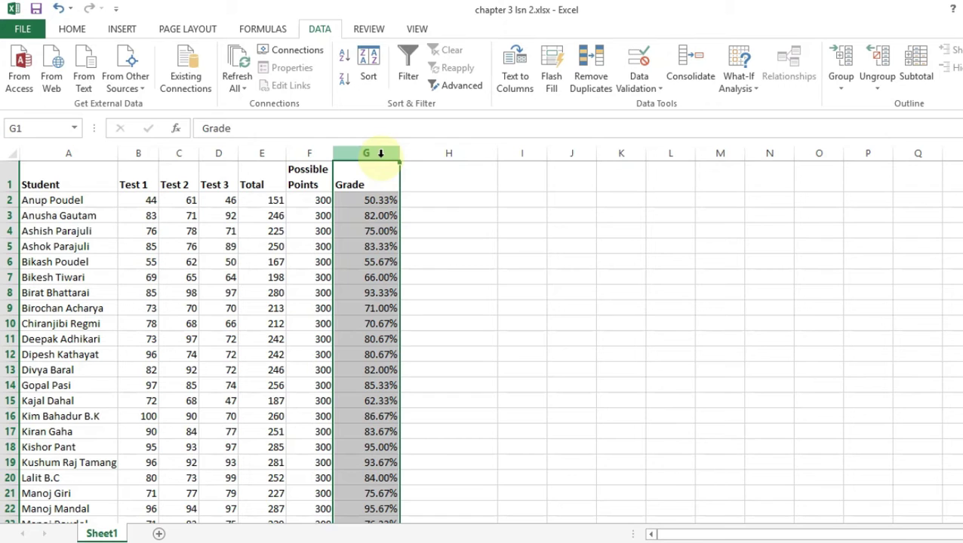
pyautogui.click(75, 30)
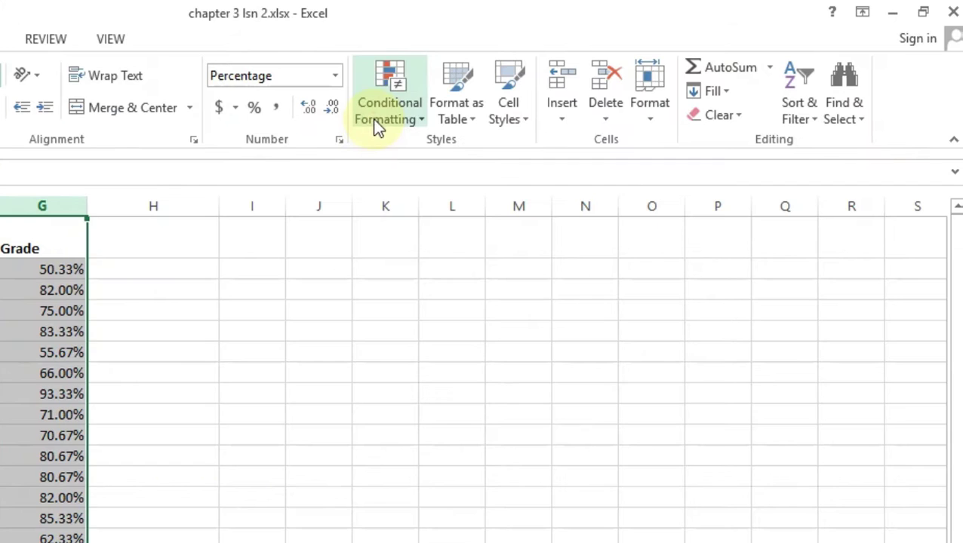
pyautogui.click(377, 124)
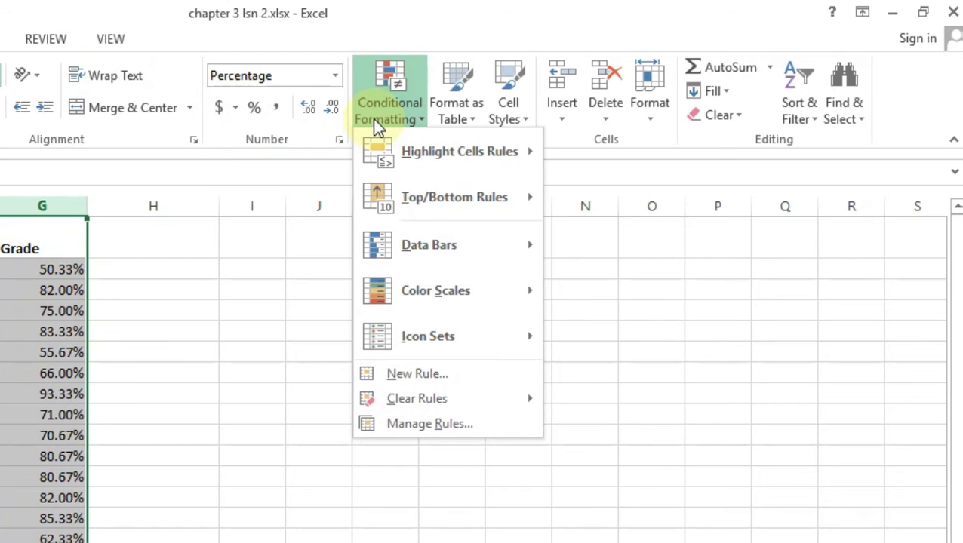
pyautogui.moveTo(414, 295)
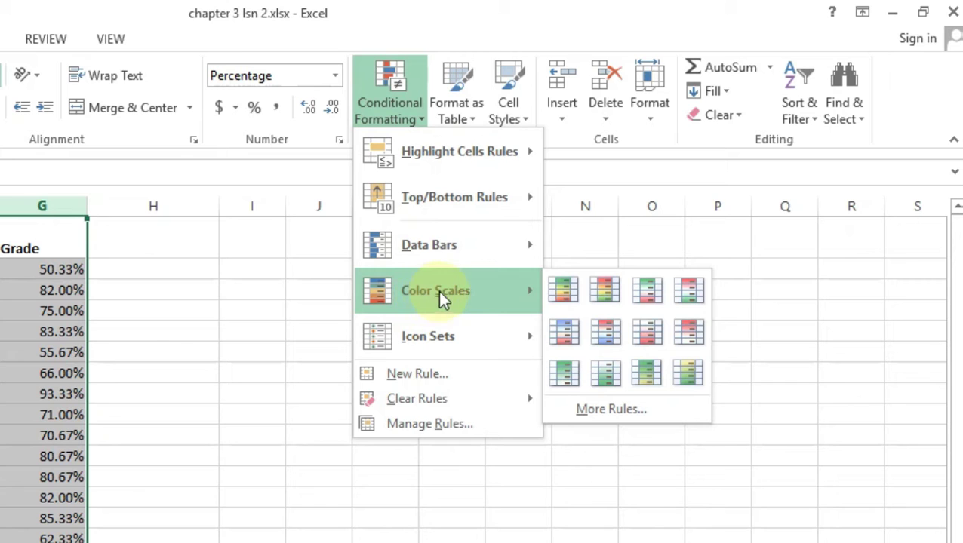
pyautogui.click(565, 290)
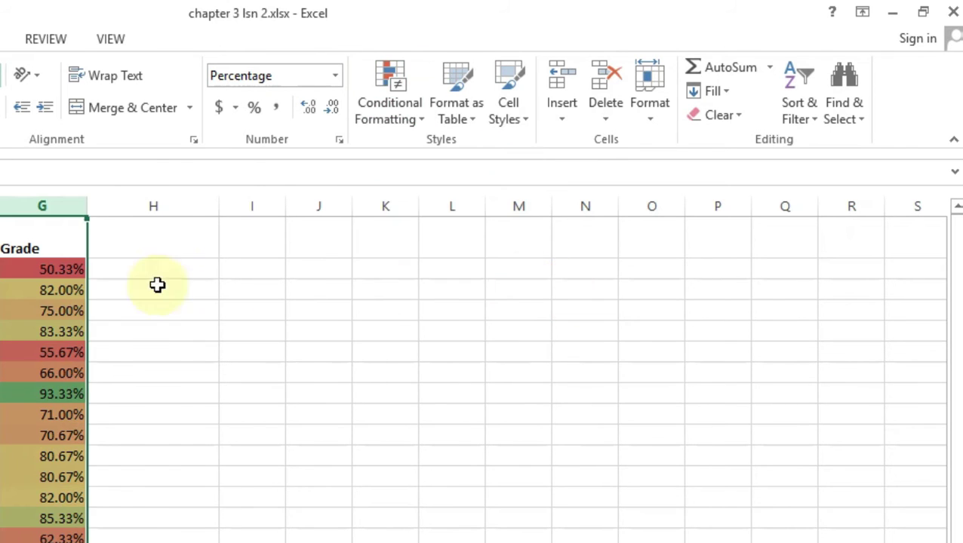
# Examine the color-coded percentages by moving through the cells of the Grade column.
pyautogui.press('Up')
pyautogui.press('Up')
pyautogui.press('Up')
pyautogui.press('Up')
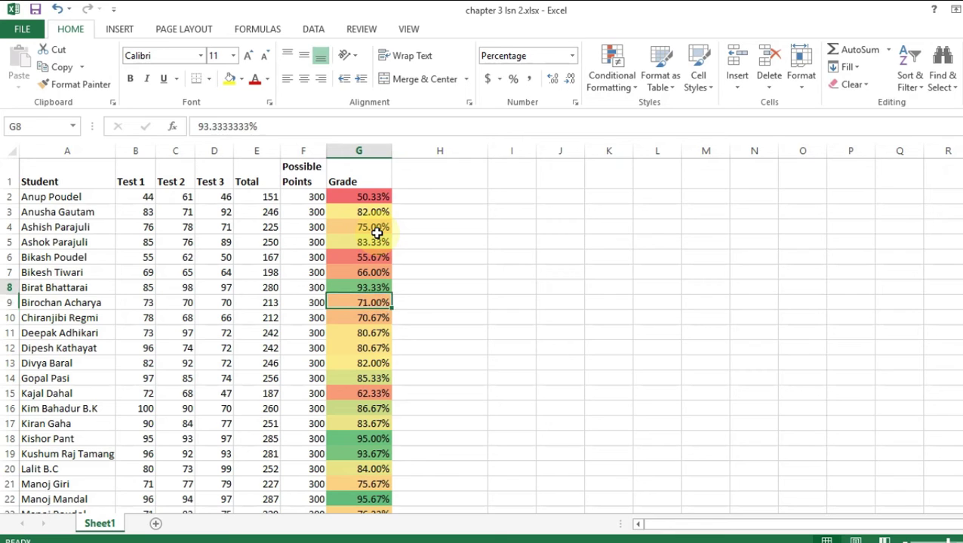
pyautogui.press('Down')
pyautogui.press('Down')
pyautogui.press('Up')
pyautogui.press('Down')
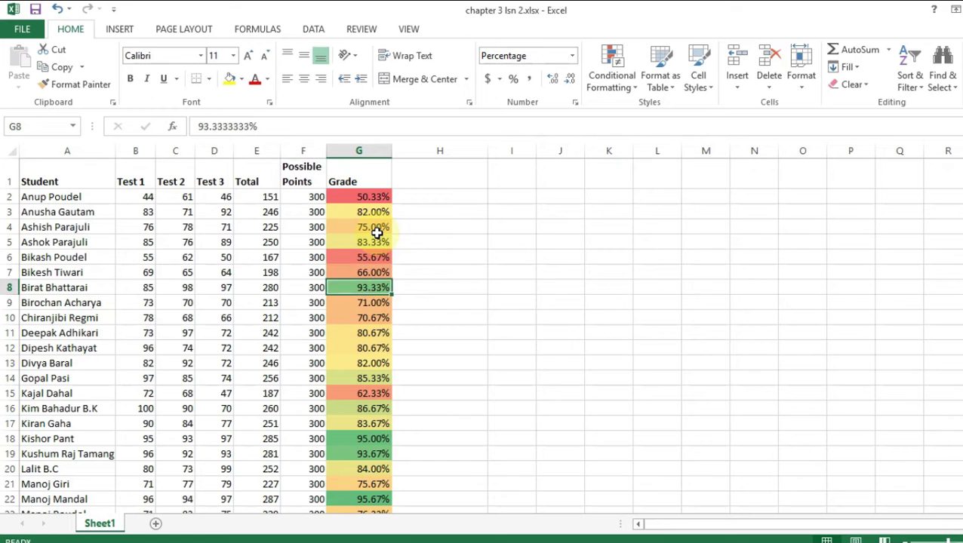
pyautogui.press('Up')
pyautogui.press('Up')
pyautogui.press('Up')
pyautogui.press('Up')
pyautogui.press('Up')
pyautogui.press('Up')
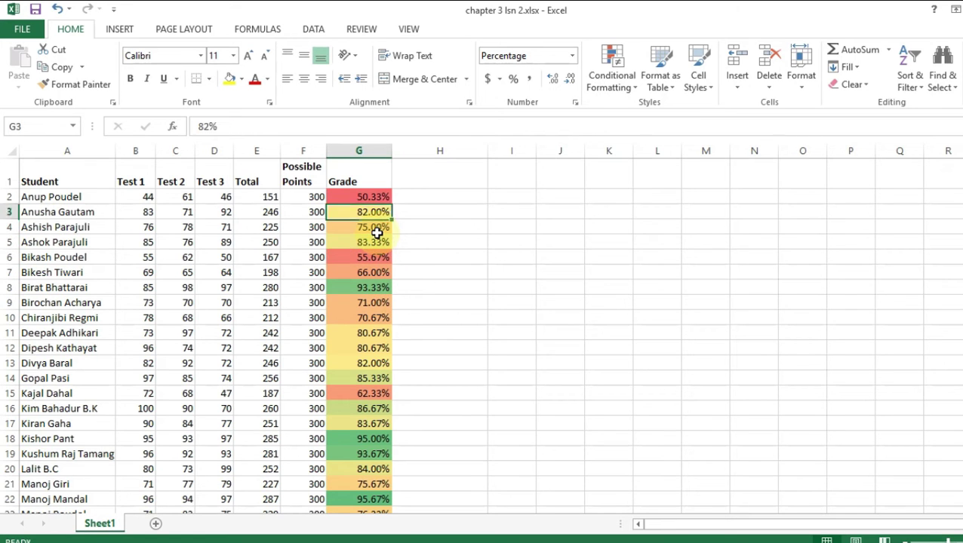
pyautogui.press('Down')
pyautogui.press('Down')
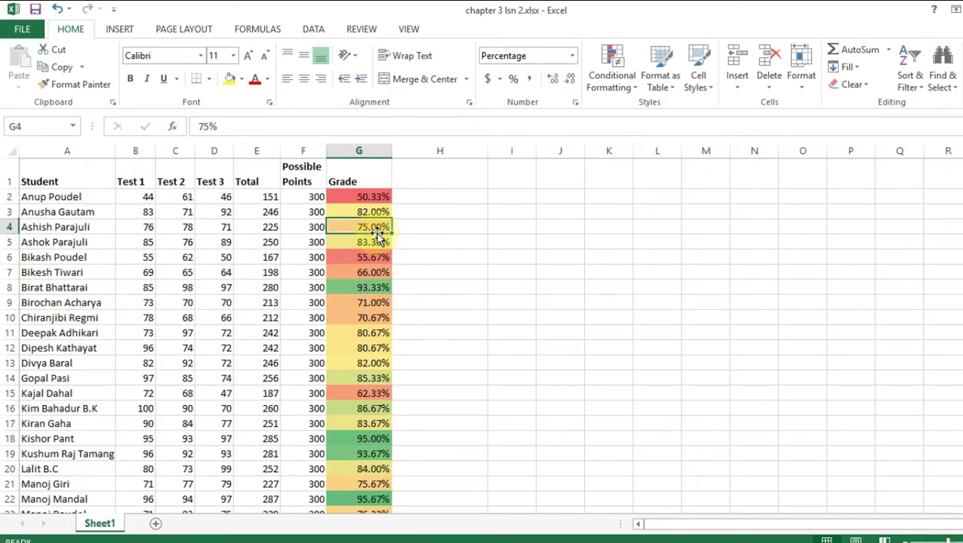
pyautogui.press('Up')
pyautogui.press('Down')
pyautogui.press('Down')
pyautogui.press('Down')
pyautogui.press('Down')
pyautogui.press('Down')
pyautogui.press('Down')
pyautogui.press('Down')
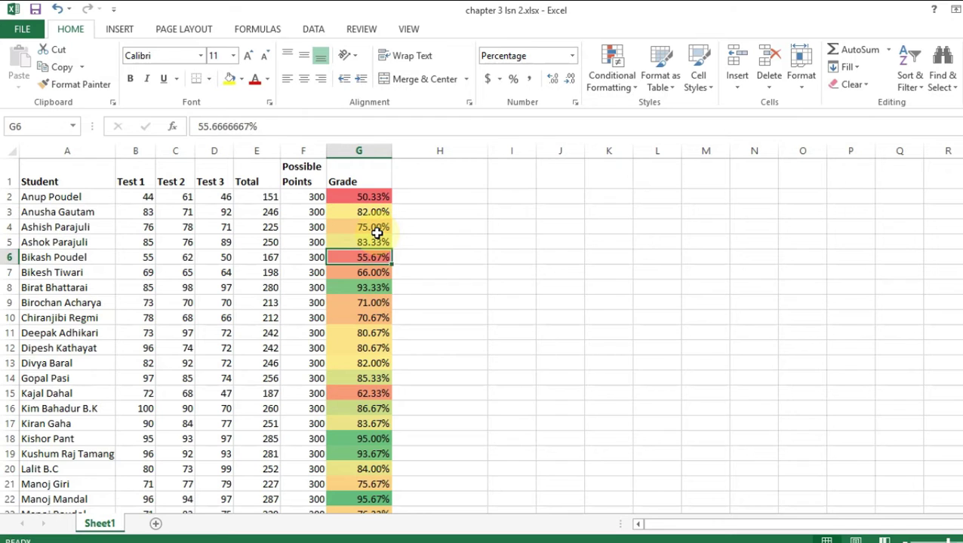
pyautogui.press('Down')
pyautogui.press('Down')
pyautogui.press('Down')
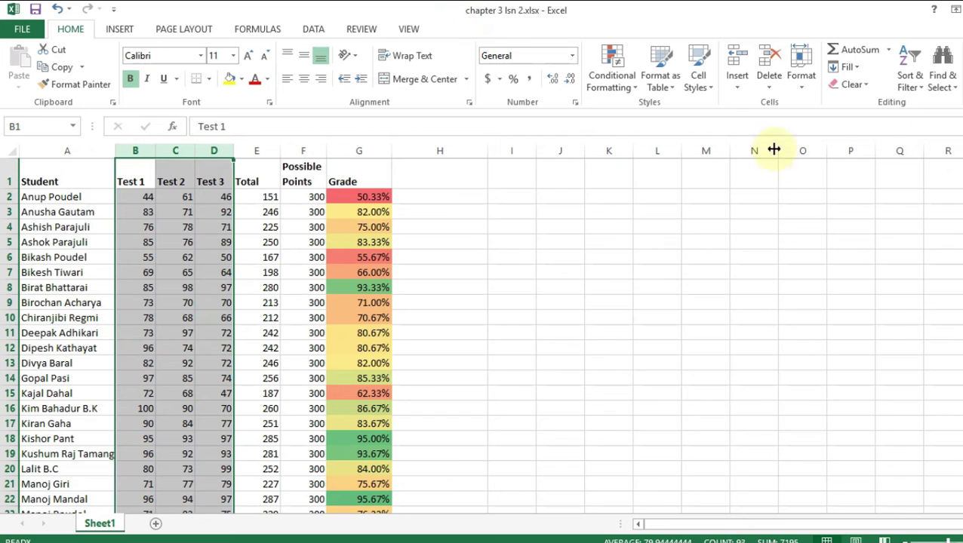
# Highlight scores less than 50 in the Test 1 to Test 3 columns with Light Red Fill with Dark Red Text.
pyautogui.click(613, 81)
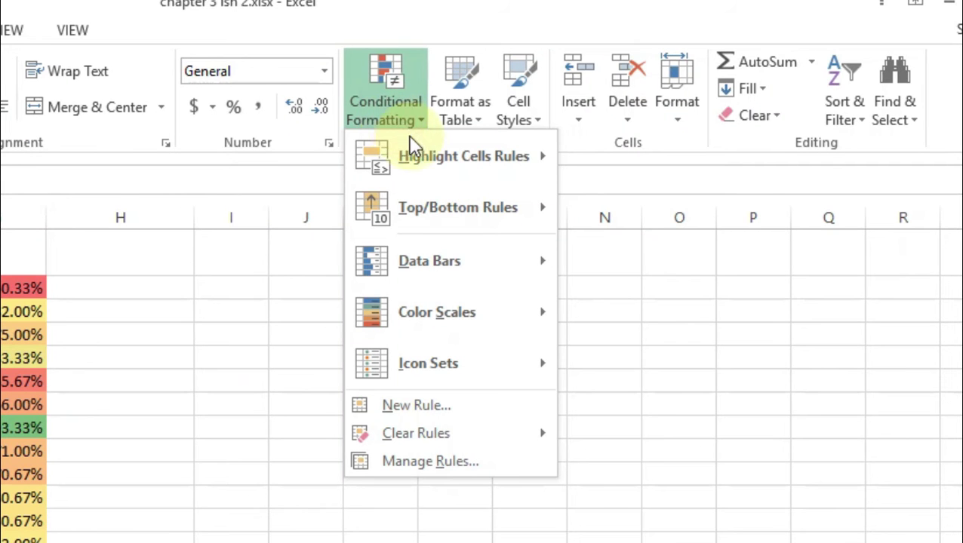
pyautogui.moveTo(637, 110)
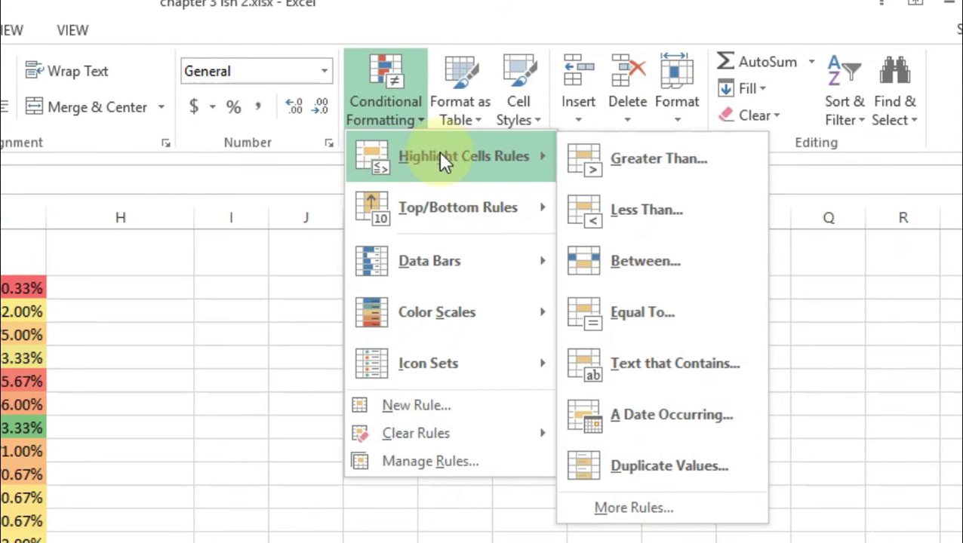
pyautogui.click(678, 213)
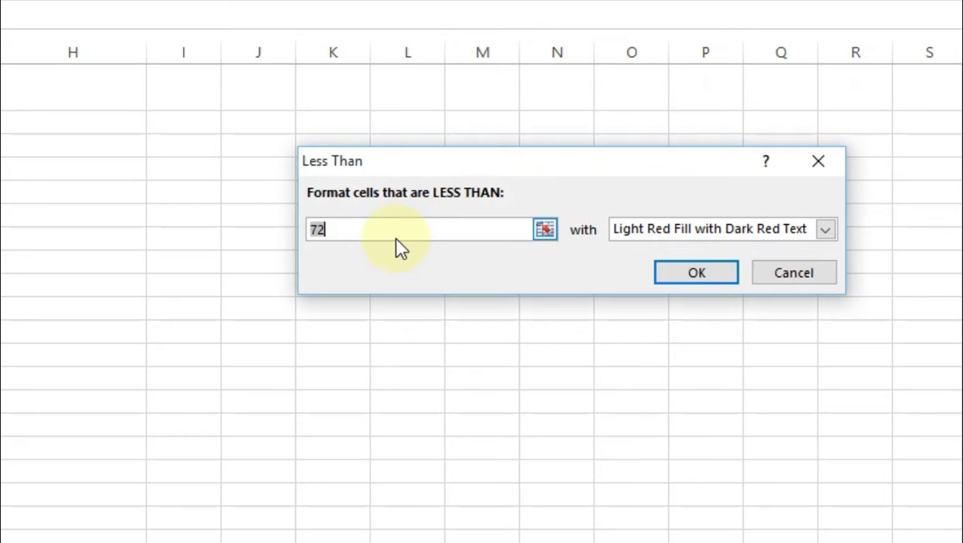
pyautogui.click(400, 234)
pyautogui.press('BackSpace')
pyautogui.press('BackSpace')
pyautogui.write('50')
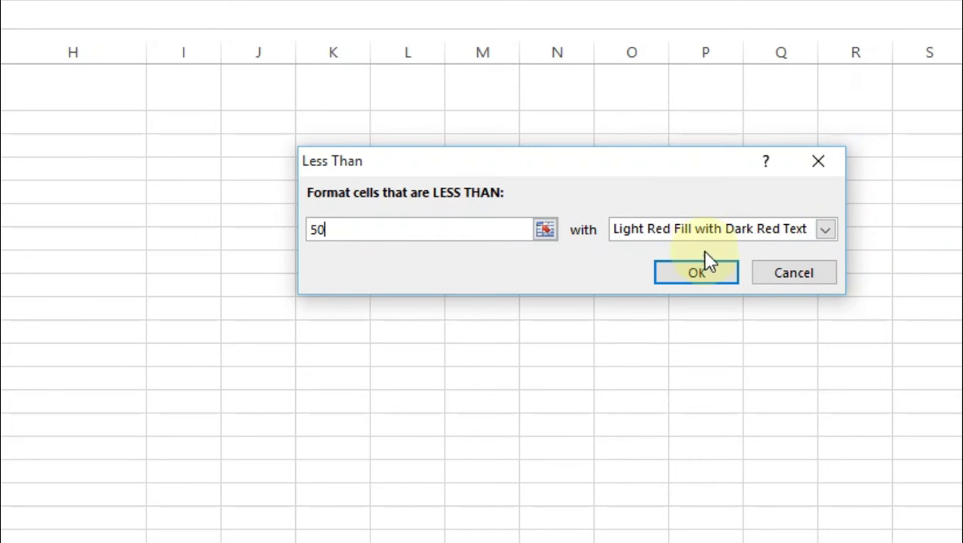
pyautogui.click(698, 271)
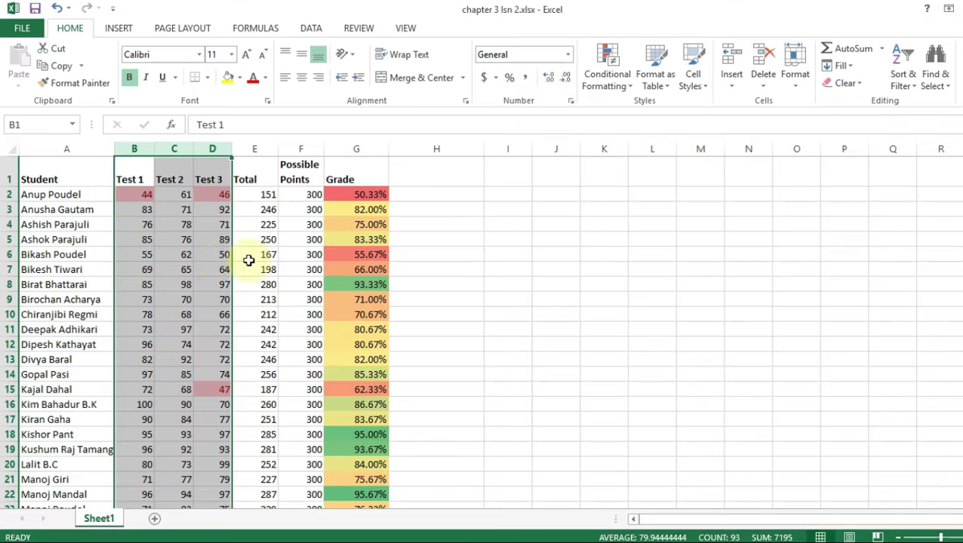
# Check how the less-than rule affects the test scores and the blank cells of columns B to D below the data.
pyautogui.click(222, 257)
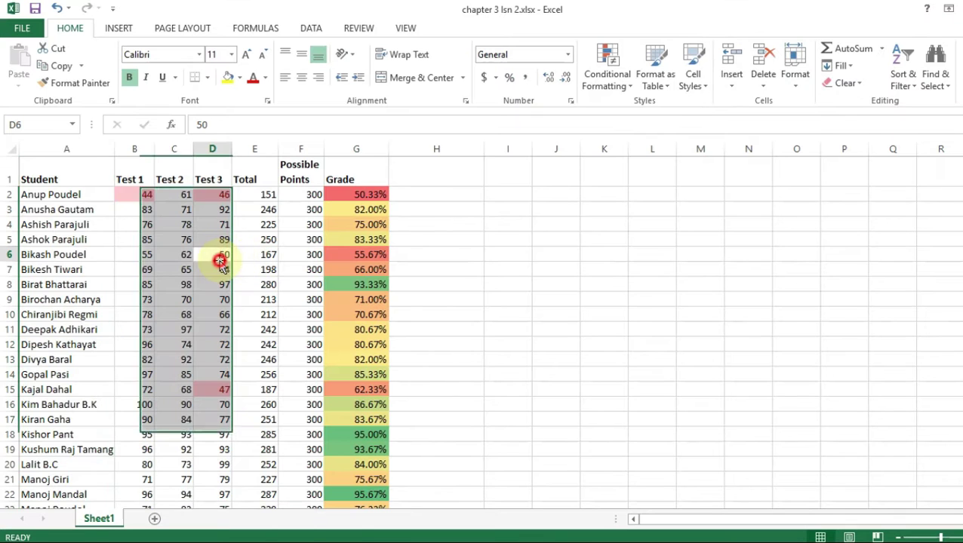
pyautogui.scroll(-8, 228, 268)
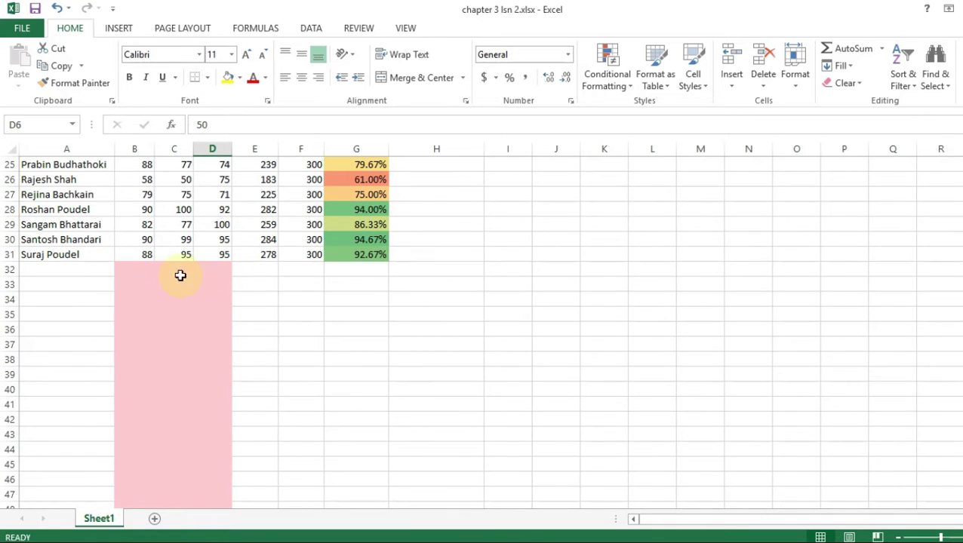
pyautogui.moveTo(129, 269); pyautogui.dragTo(213, 528)
pyautogui.scroll(15, 194, 417)
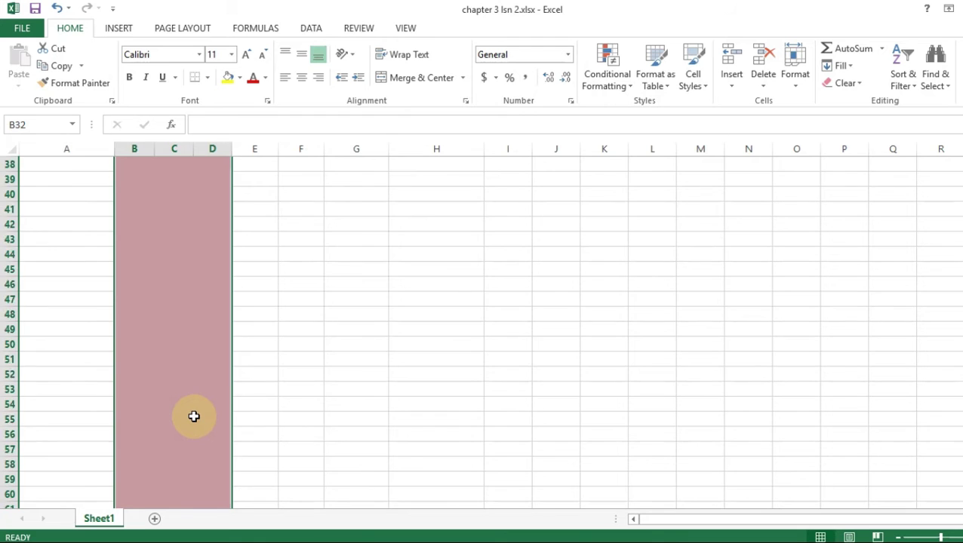
# Add a conditional formatting rule to the Test 1 to Test 3 columns that formats only cells containing Blanks, with no format set.
pyautogui.moveTo(135, 149); pyautogui.dragTo(213, 149)
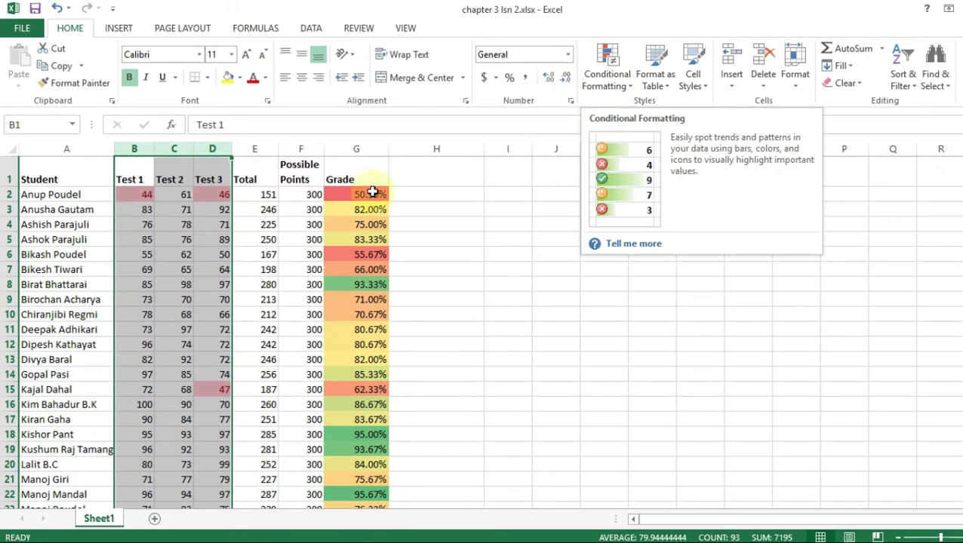
pyautogui.click(613, 87)
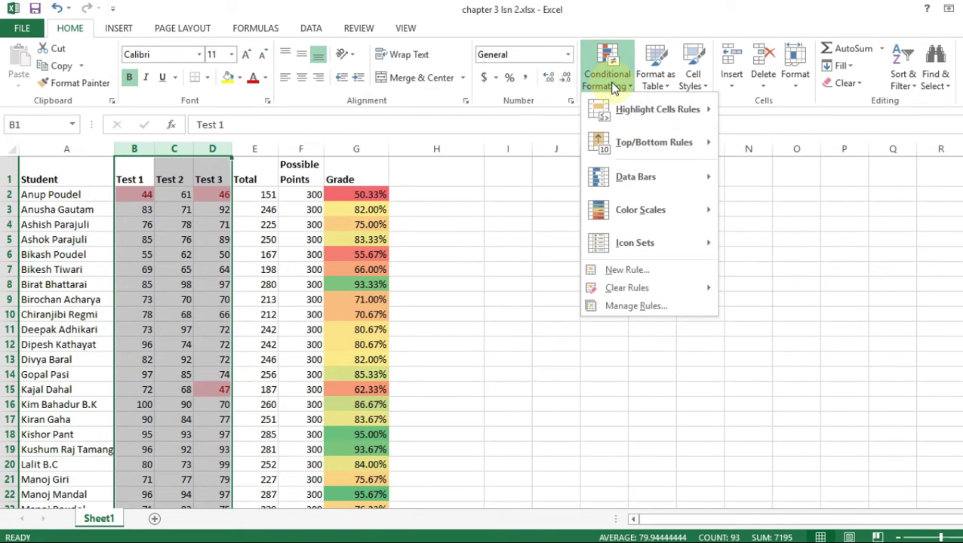
pyautogui.click(626, 275)
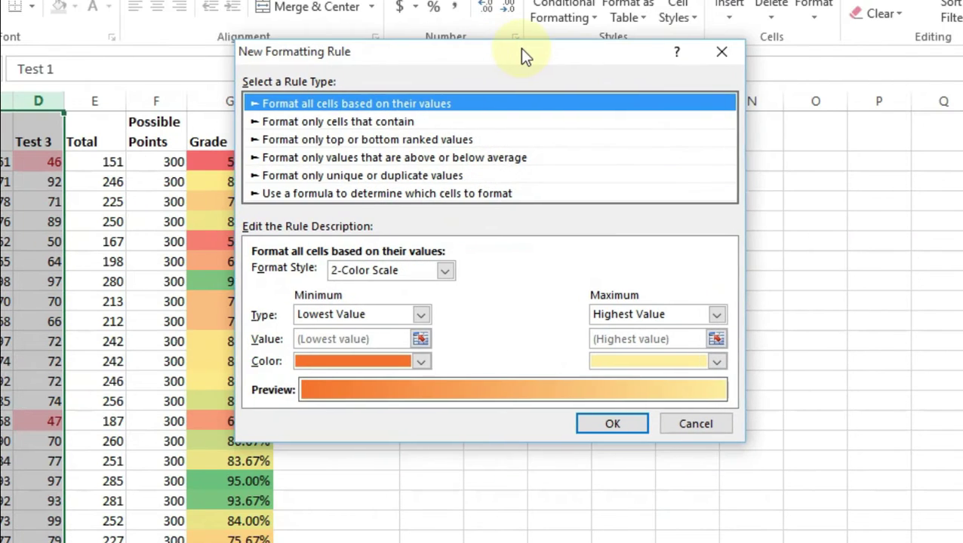
pyautogui.click(393, 122)
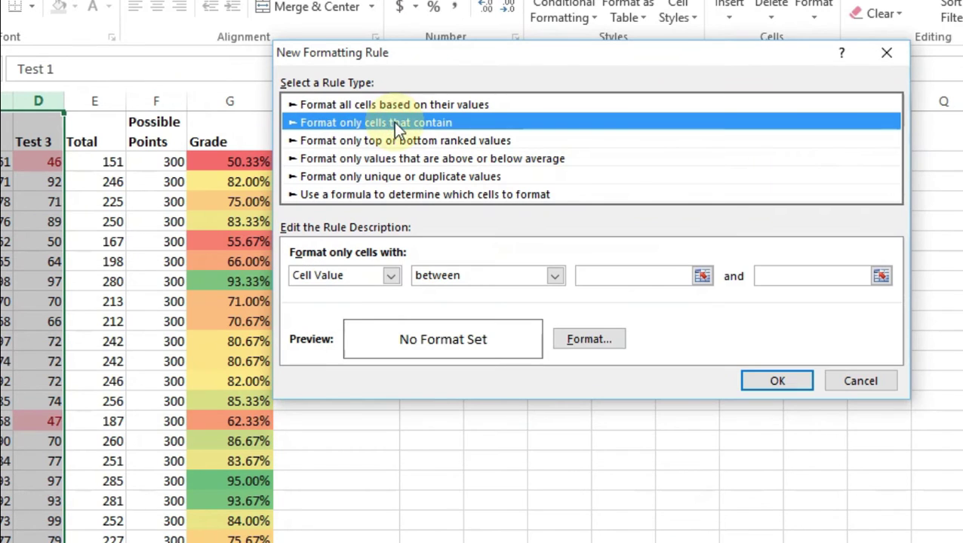
pyautogui.click(388, 277)
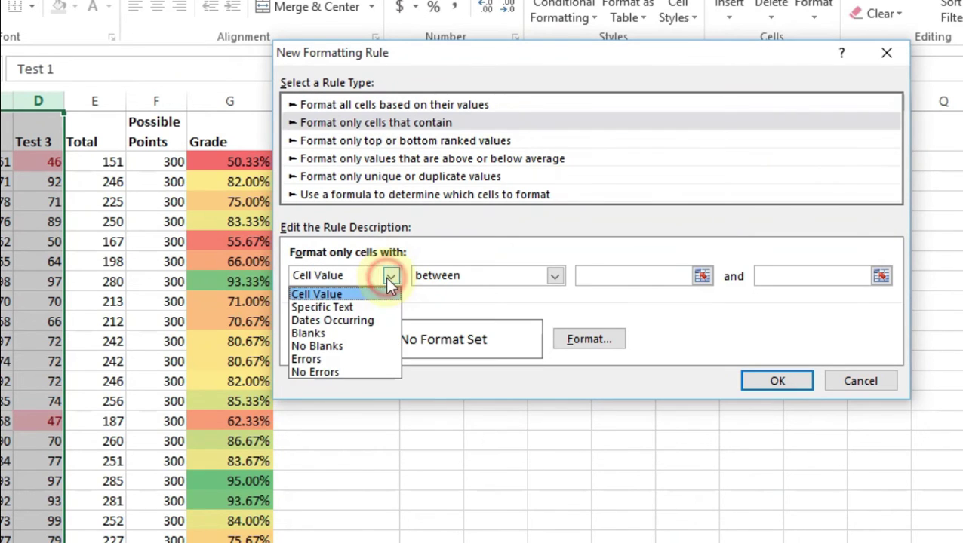
pyautogui.click(347, 334)
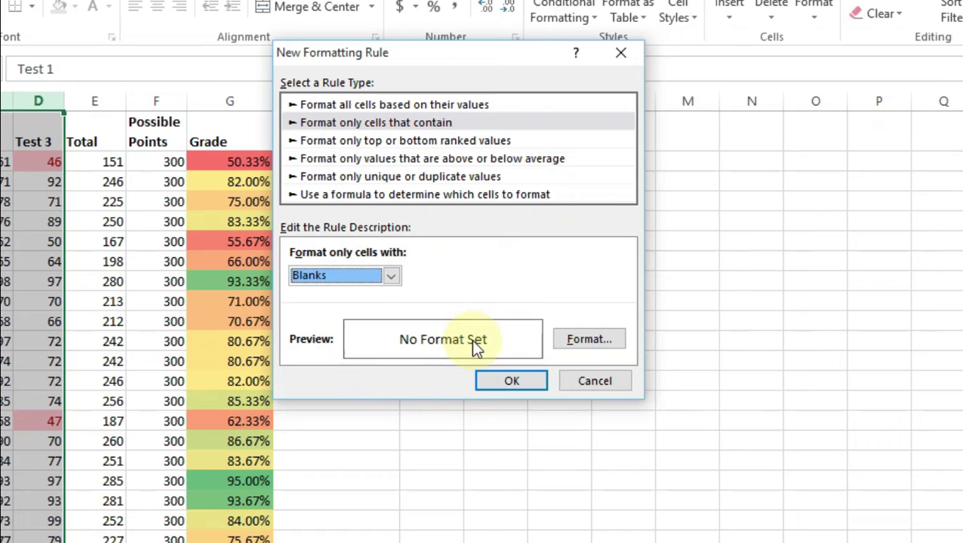
pyautogui.click(510, 379)
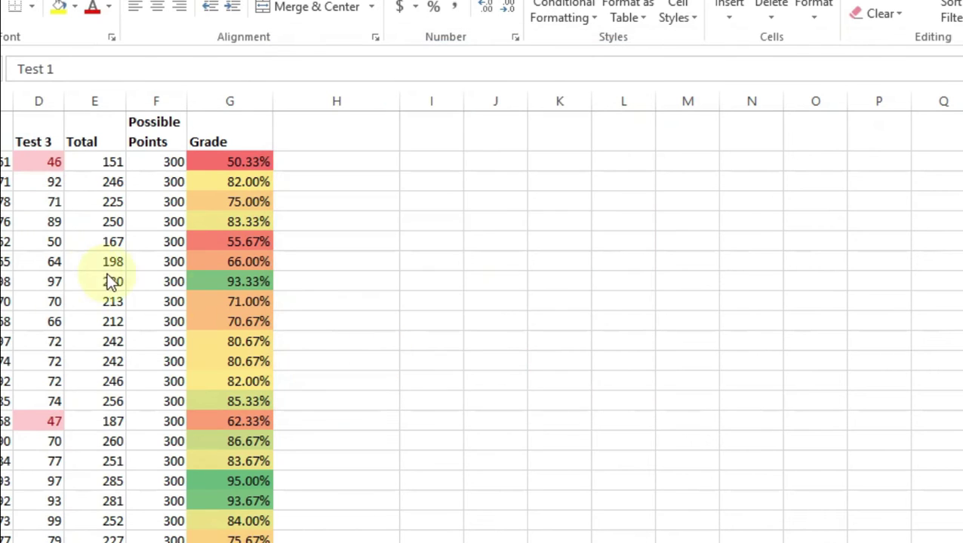
# Turn on Stop If True for the blank-cell rule of columns B to D and inspect the blank cells below the data.
pyautogui.scroll(-7, 234, 291)
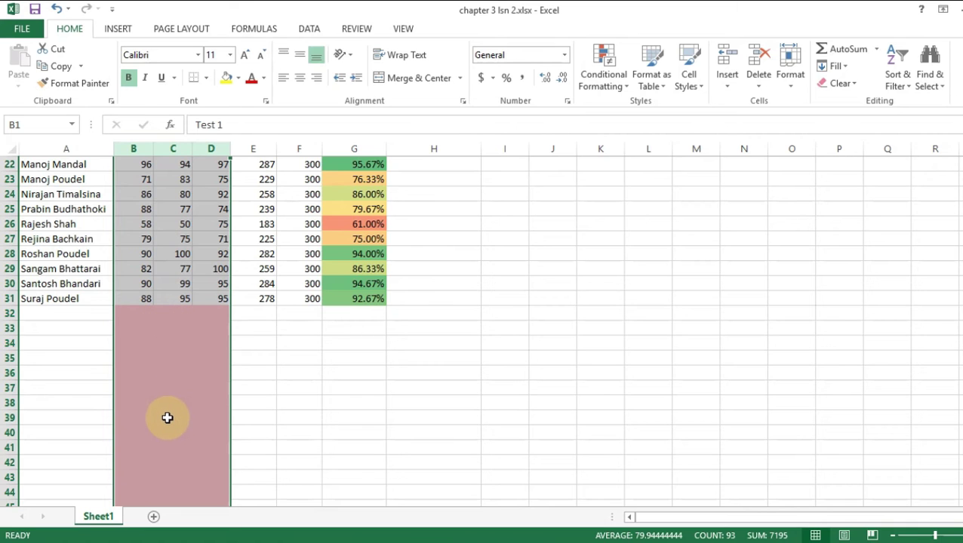
pyautogui.scroll(-5, 167, 411)
pyautogui.scroll(11, 170, 388)
pyautogui.scroll(1, 172, 386)
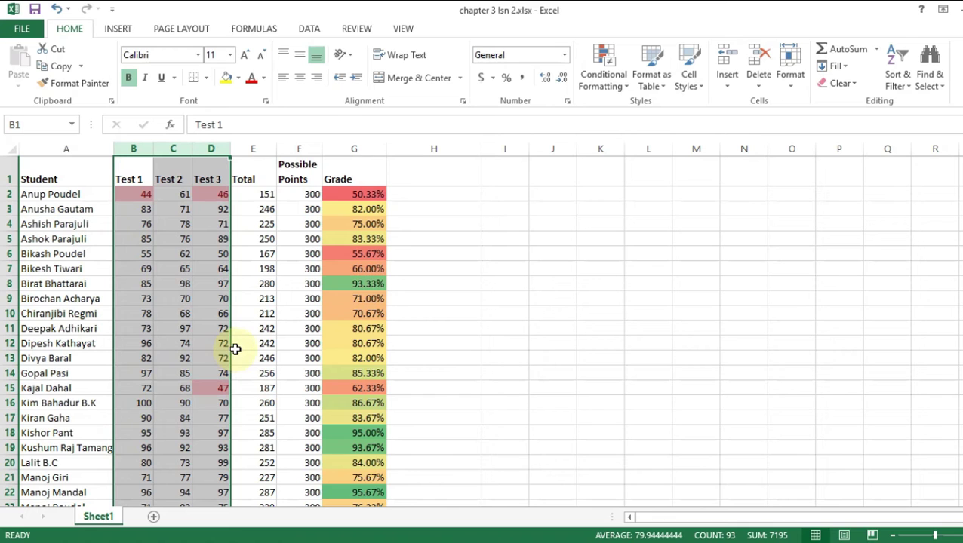
pyautogui.click(601, 85)
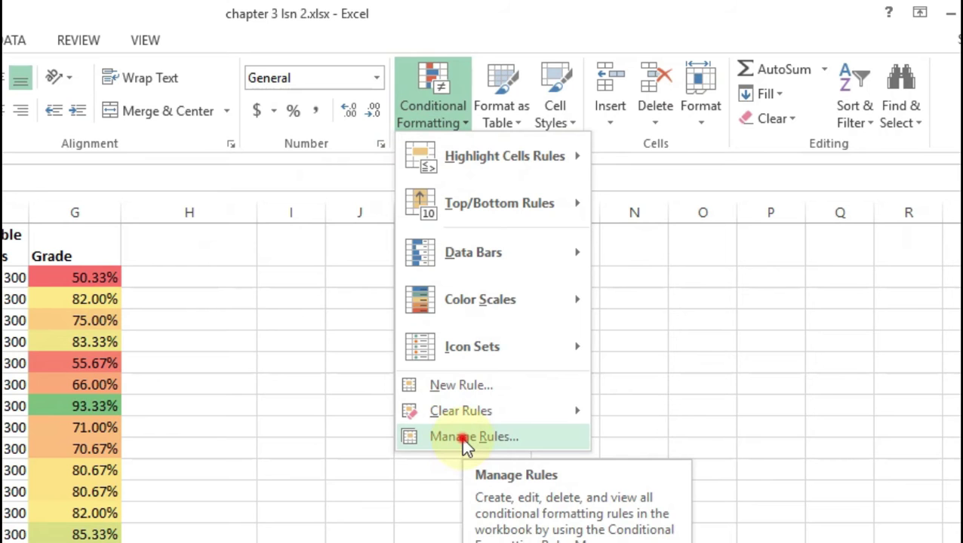
pyautogui.click(463, 439)
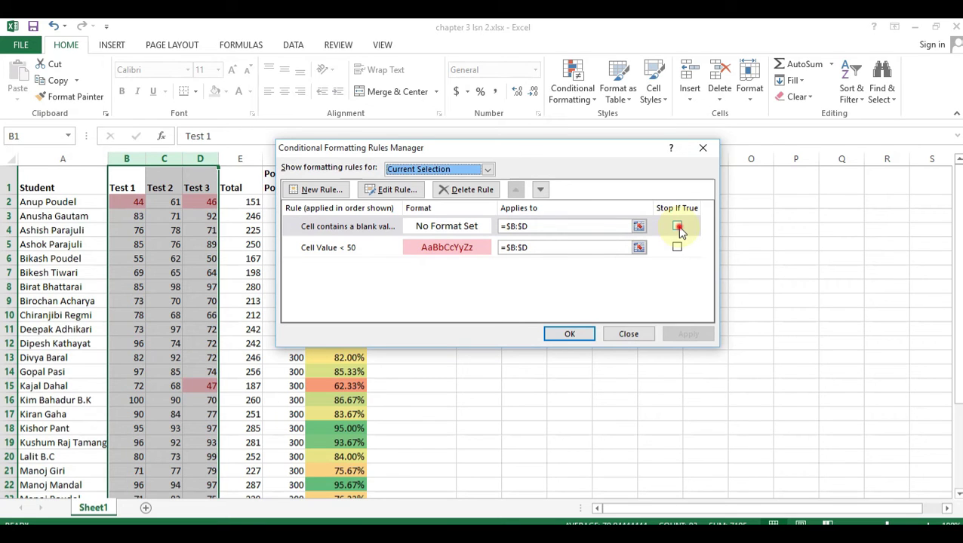
pyautogui.click(676, 226)
pyautogui.click(688, 333)
pyautogui.click(571, 334)
pyautogui.scroll(-9, 282, 286)
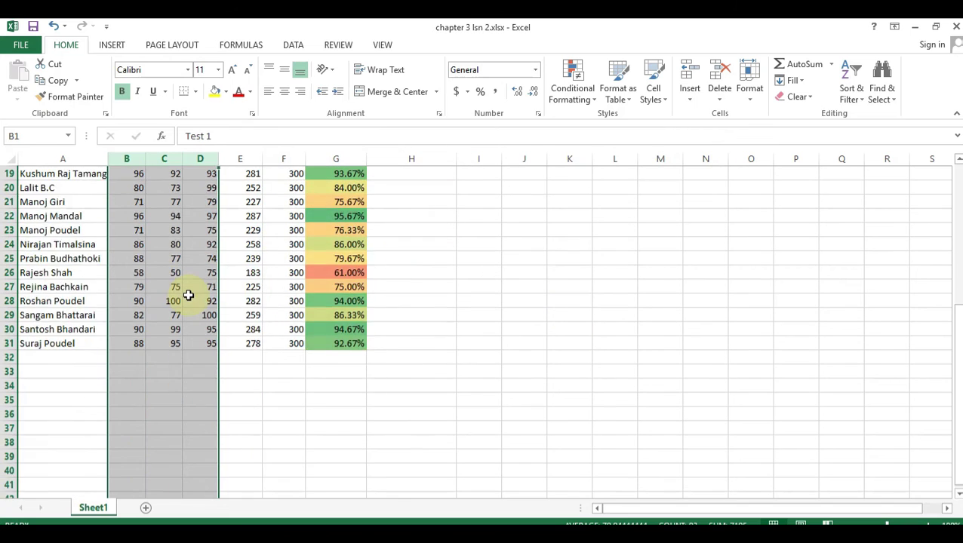
pyautogui.moveTo(126, 230); pyautogui.dragTo(199, 315)
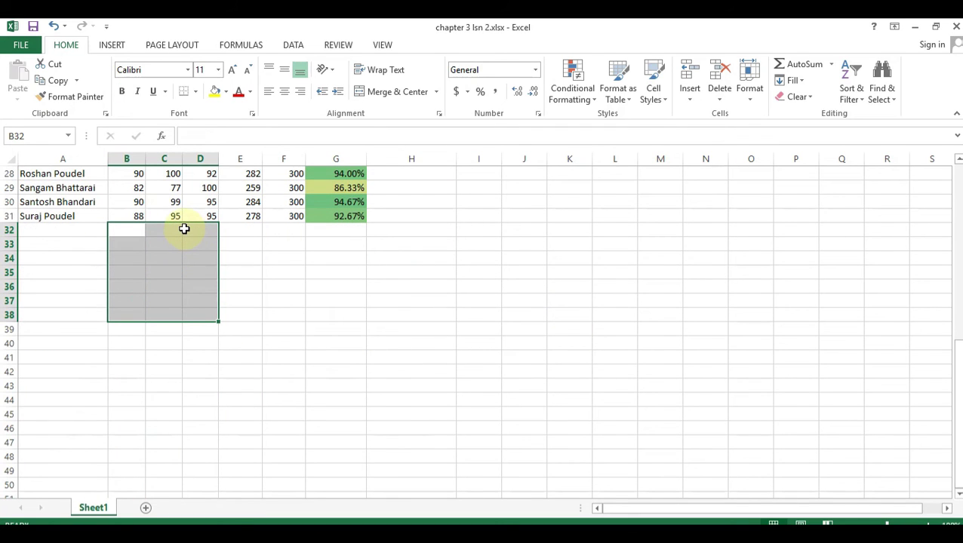
# Highlight scores greater than 90 in the Test 1 to Test 3 columns with Green Fill with Dark Green Text.
pyautogui.scroll(9, 177, 228)
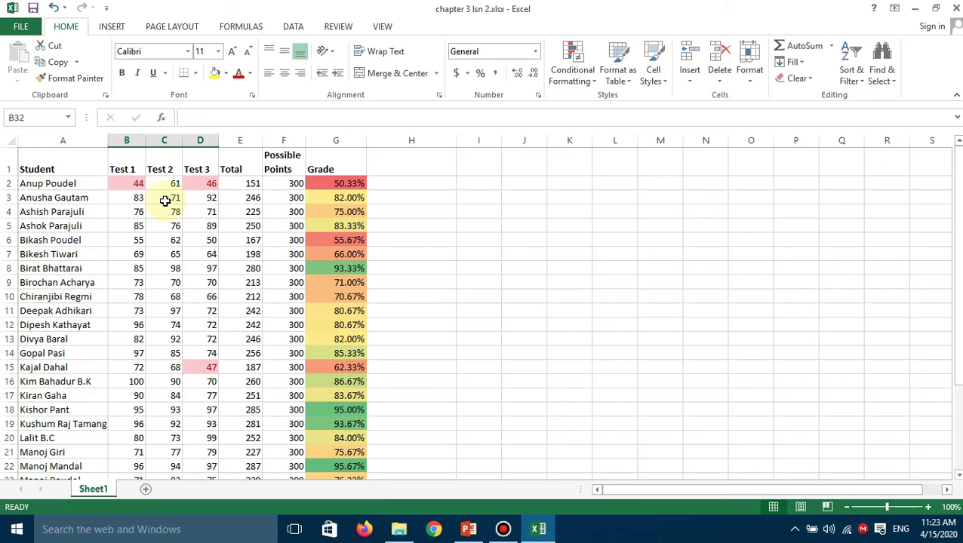
pyautogui.click(127, 143)
pyautogui.moveTo(127, 143); pyautogui.dragTo(188, 152)
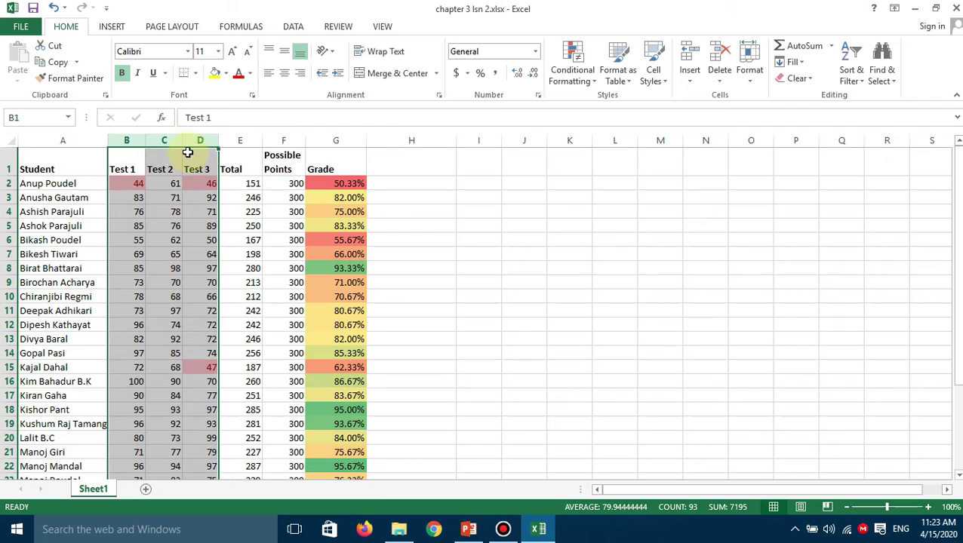
pyautogui.click(572, 76)
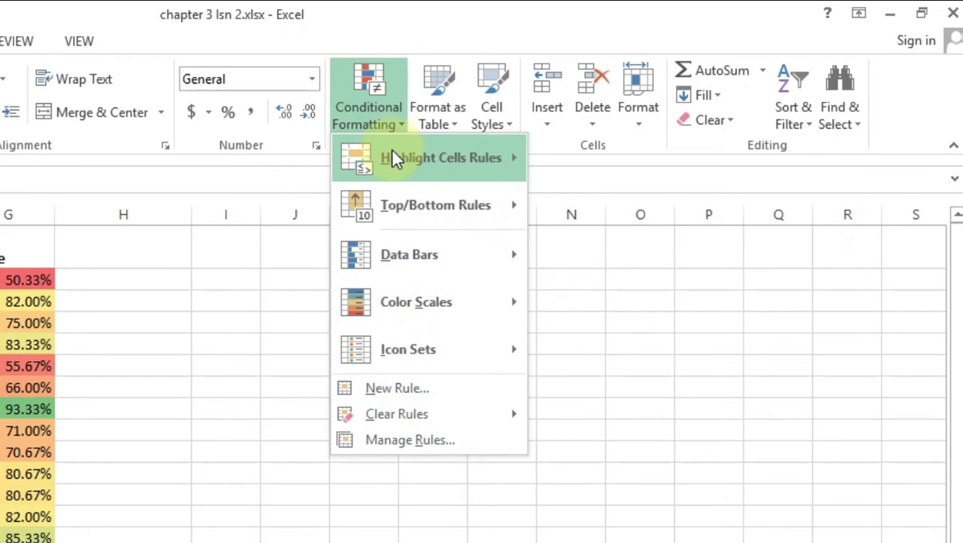
pyautogui.moveTo(589, 106)
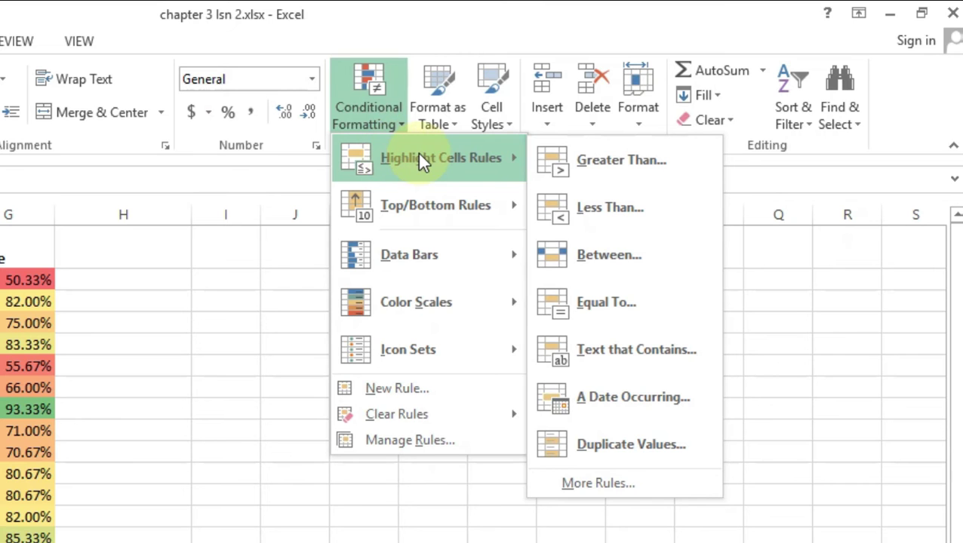
pyautogui.click(683, 168)
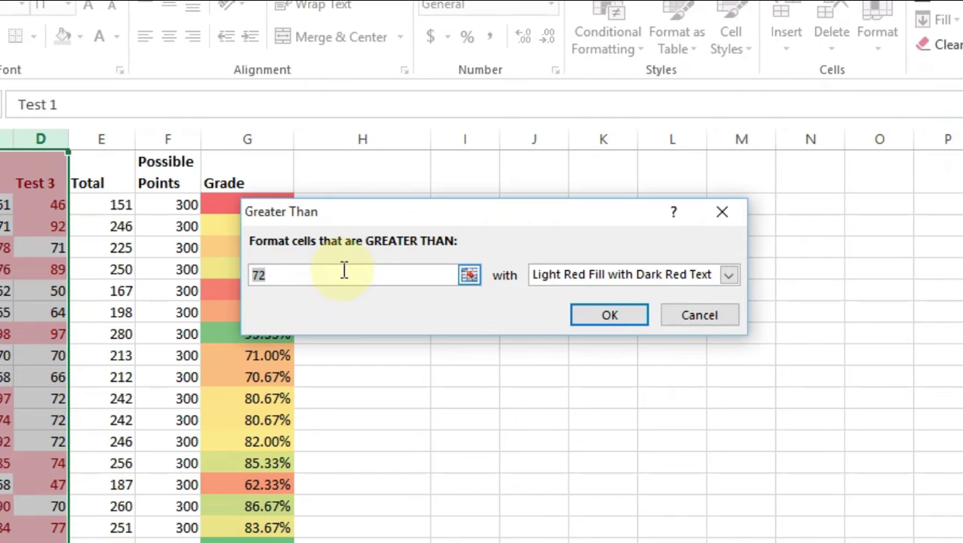
pyautogui.write('90')
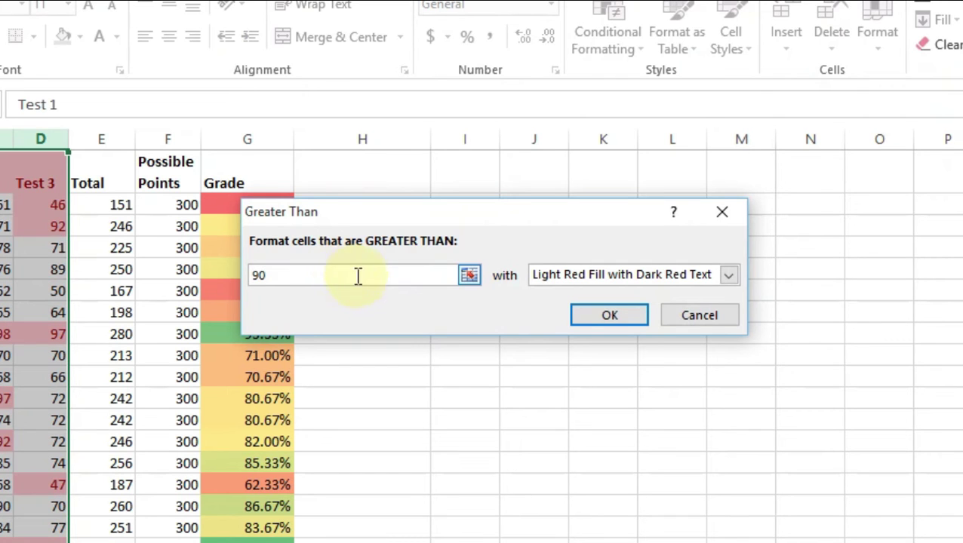
pyautogui.click(586, 274)
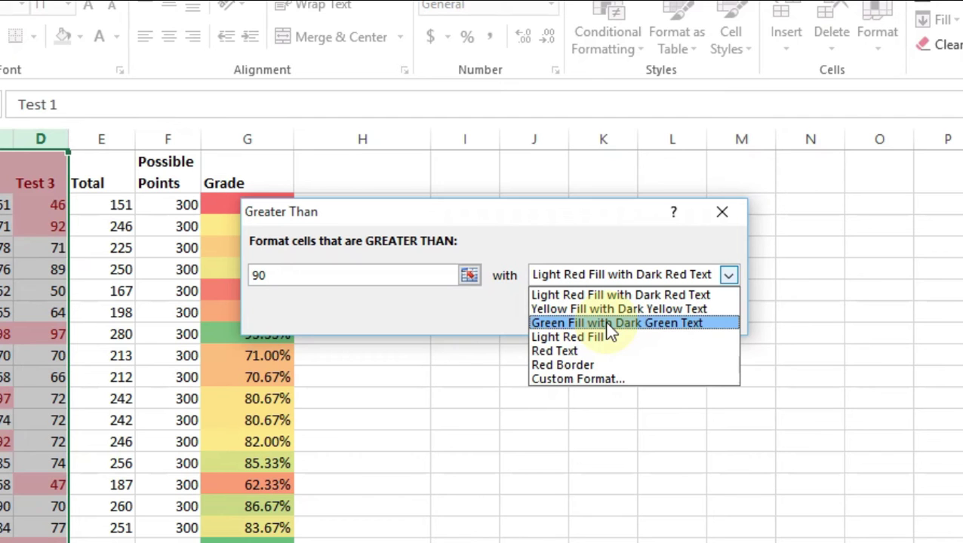
pyautogui.click(610, 326)
pyautogui.click(607, 315)
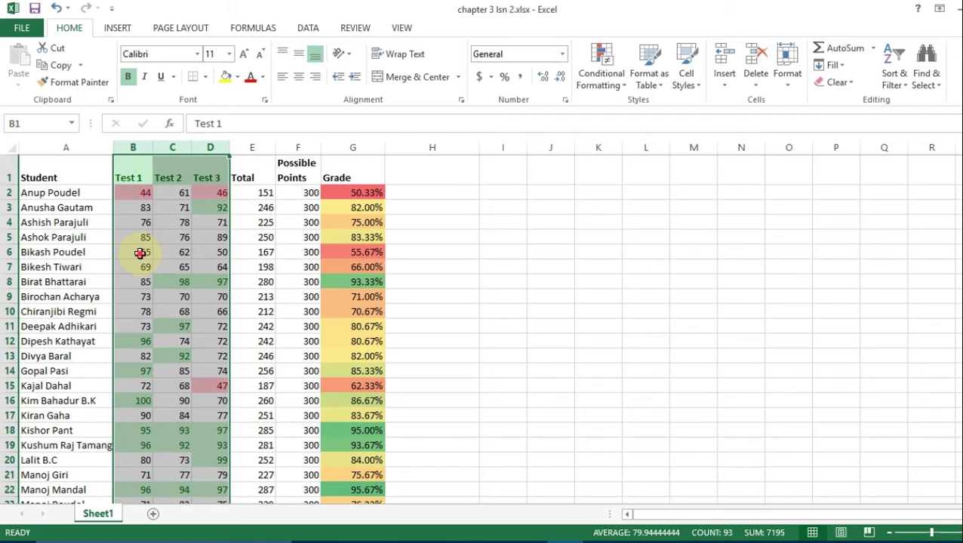
# Add a rule to columns B to D for cells with Specific Text containing "Test", leaving its format unset.
pyautogui.click(142, 251)
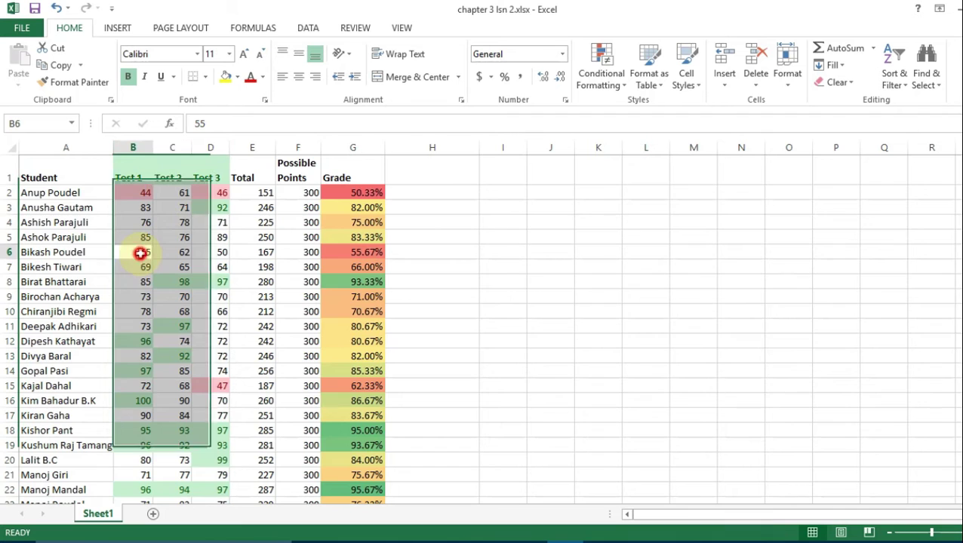
pyautogui.click(132, 175)
pyautogui.moveTo(133, 175); pyautogui.dragTo(200, 171)
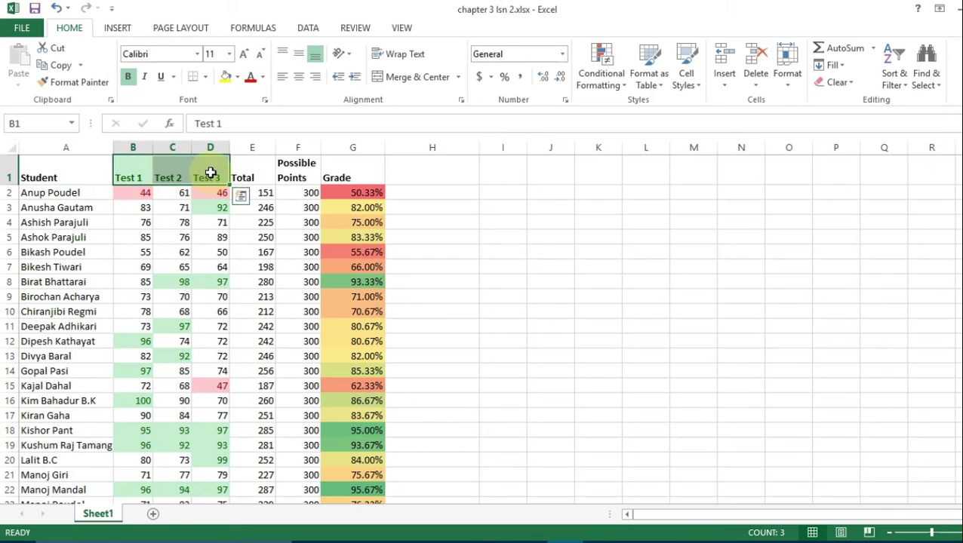
pyautogui.moveTo(136, 149); pyautogui.dragTo(210, 151)
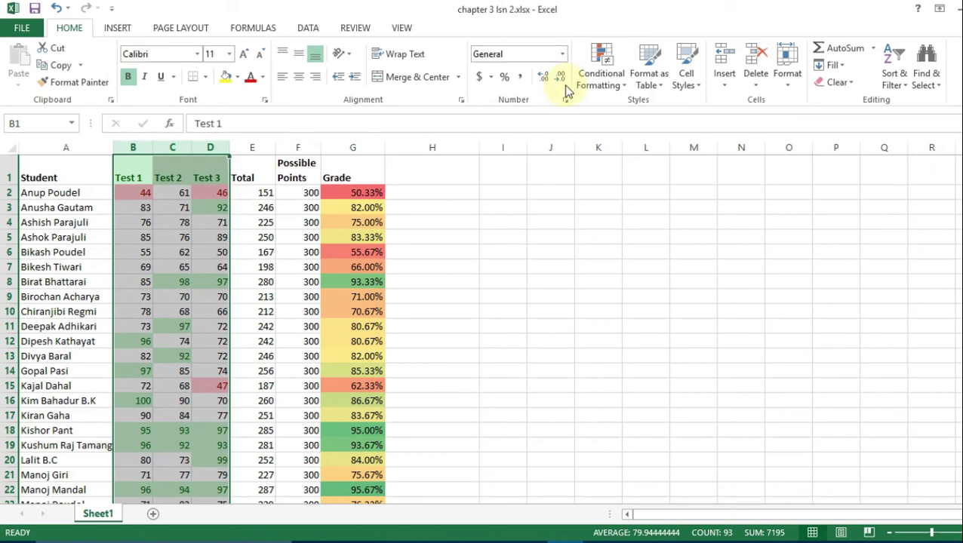
pyautogui.click(588, 83)
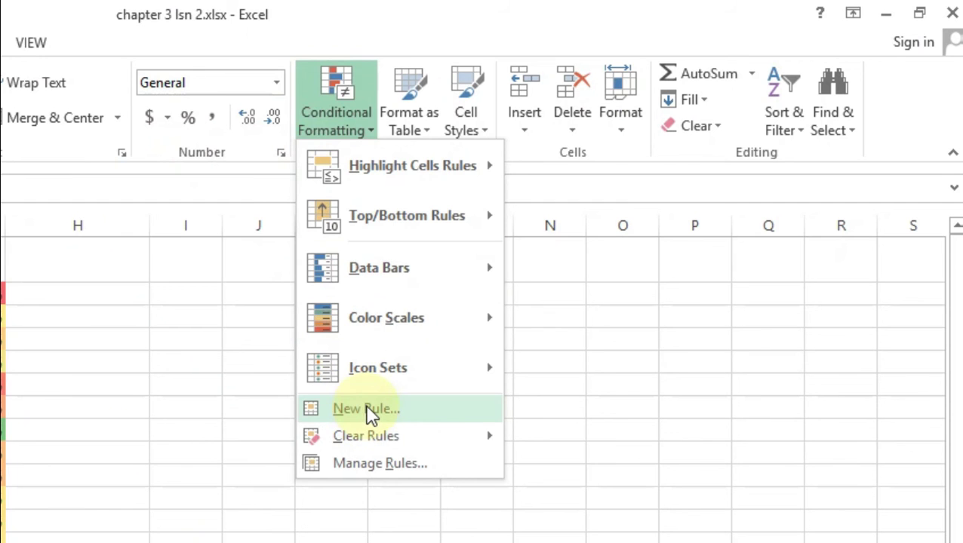
pyautogui.click(368, 411)
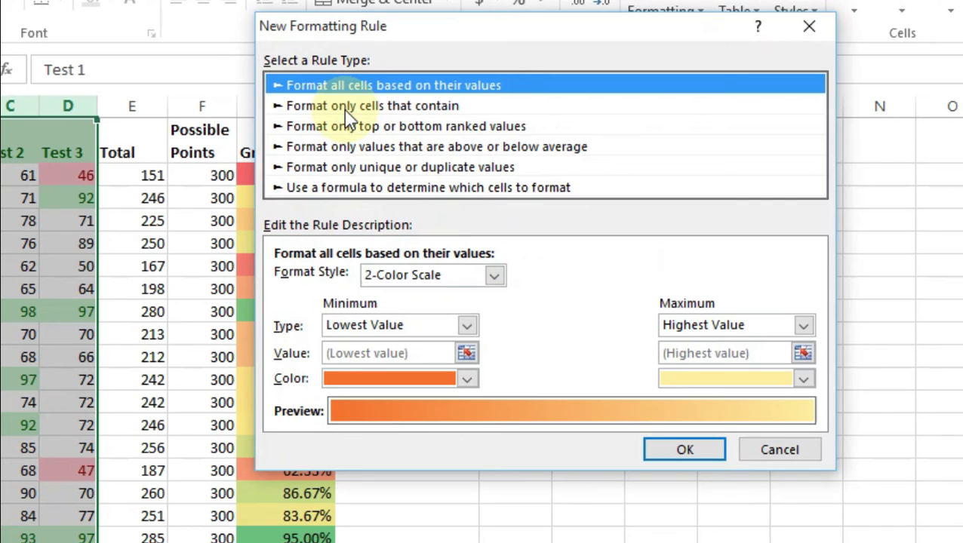
pyautogui.click(345, 110)
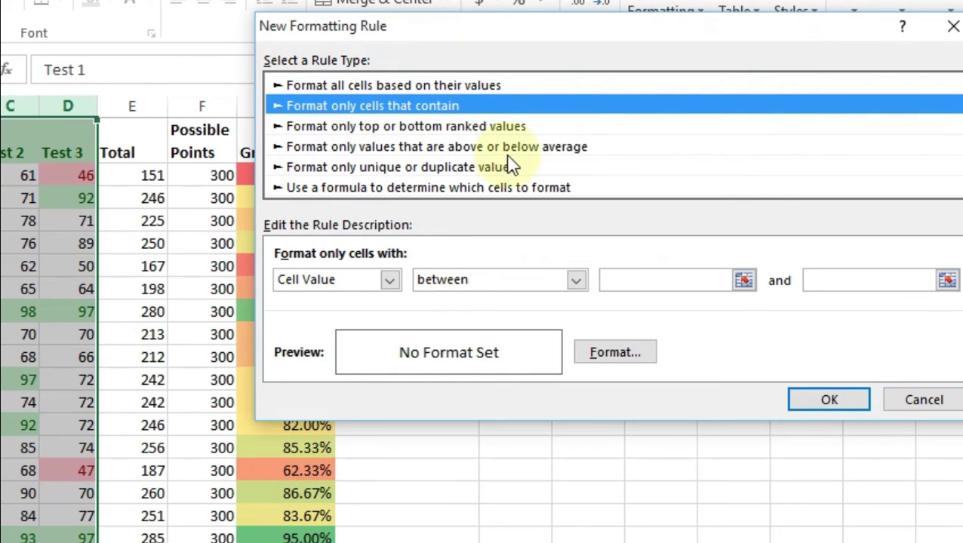
pyautogui.click(389, 280)
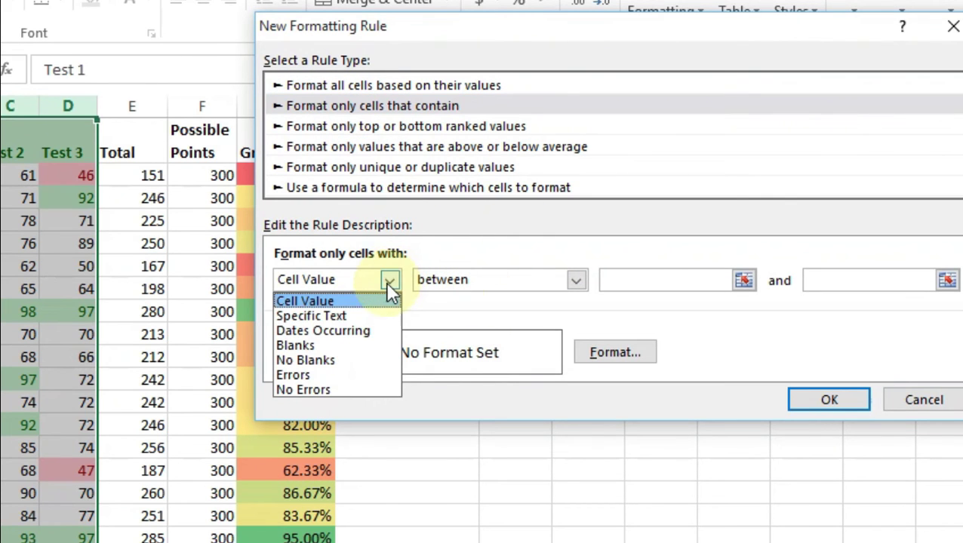
pyautogui.click(357, 316)
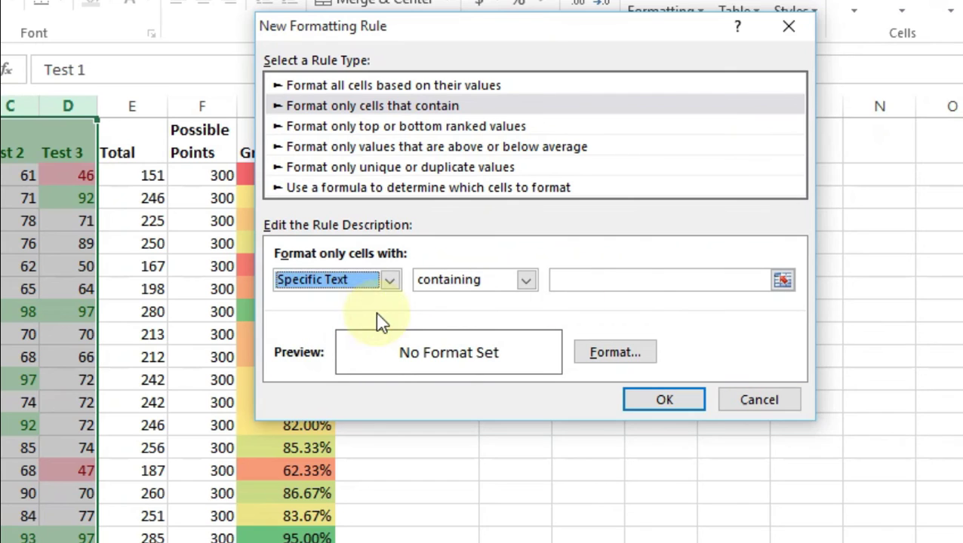
pyautogui.click(629, 279)
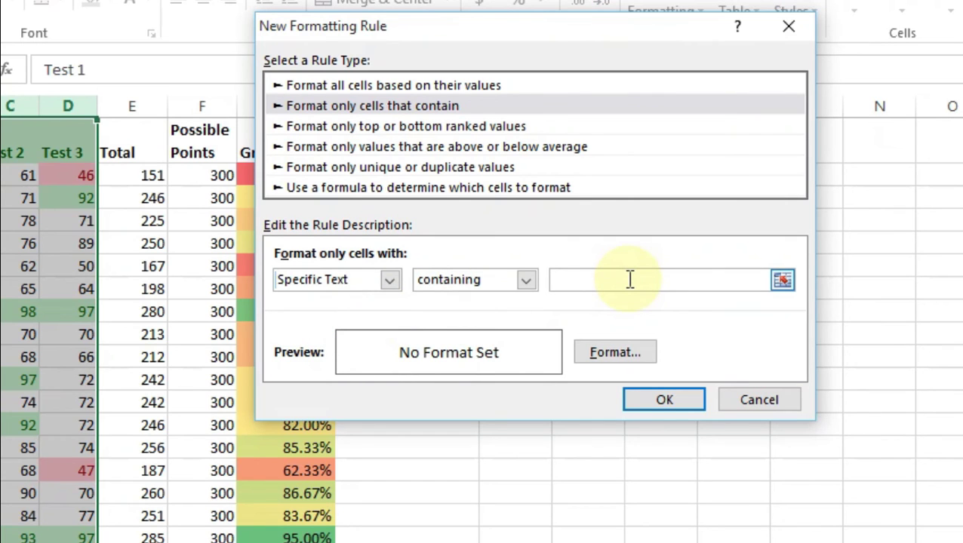
pyautogui.write('Test')
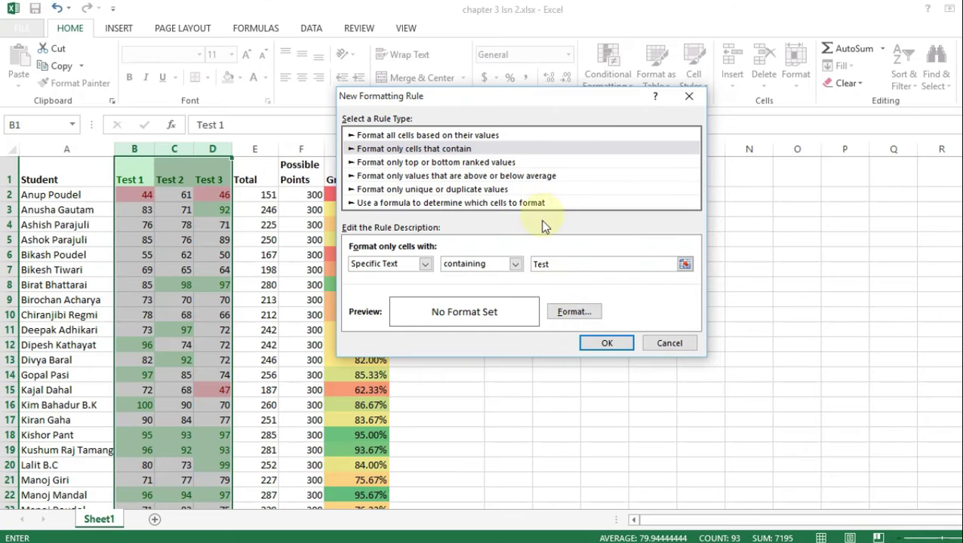
pyautogui.click(605, 340)
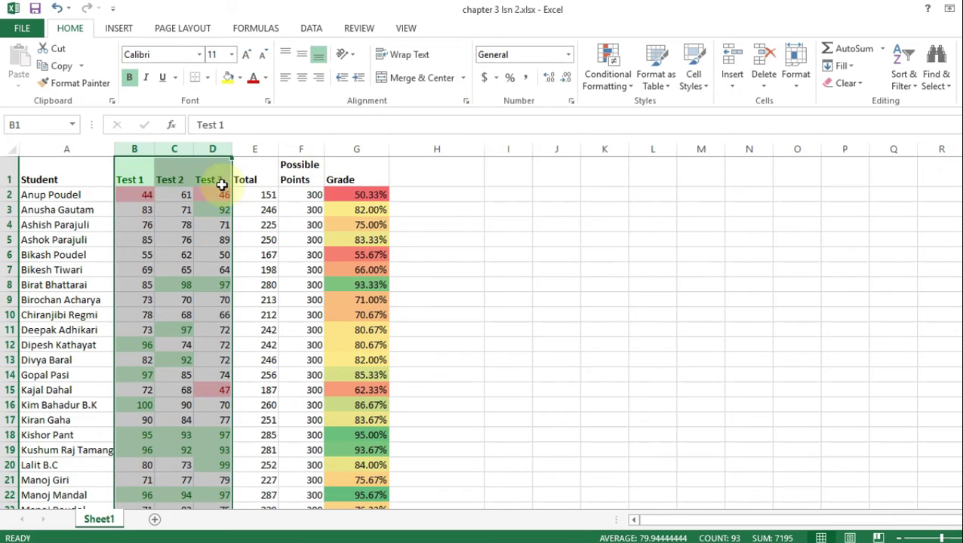
# Turn on Stop If True for the rule on cells containing 'Test' in columns B to D.
pyautogui.click(607, 78)
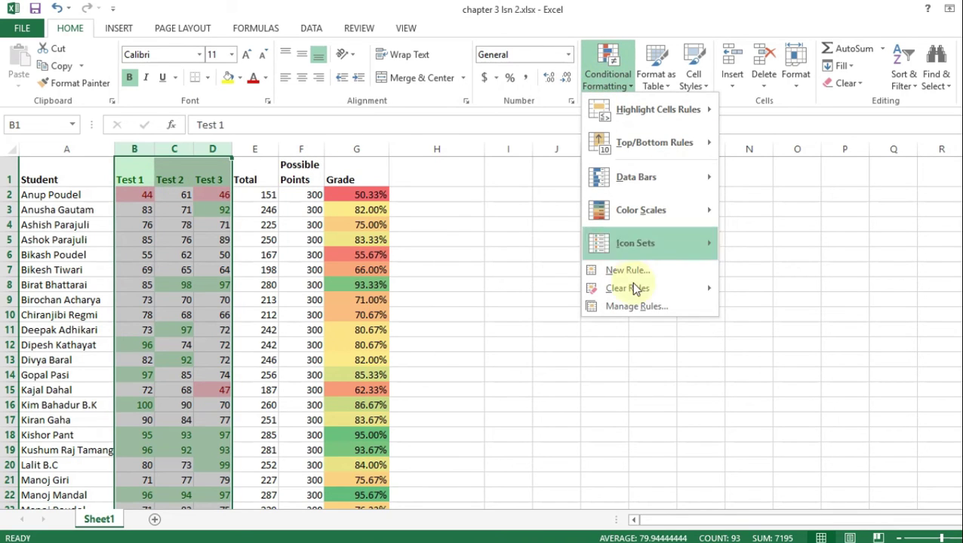
pyautogui.click(626, 306)
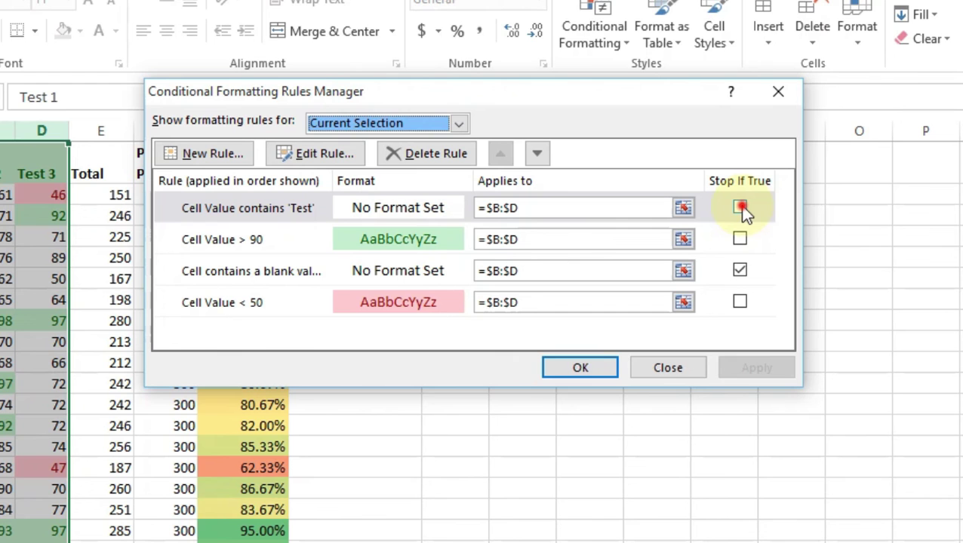
pyautogui.click(739, 208)
pyautogui.click(579, 369)
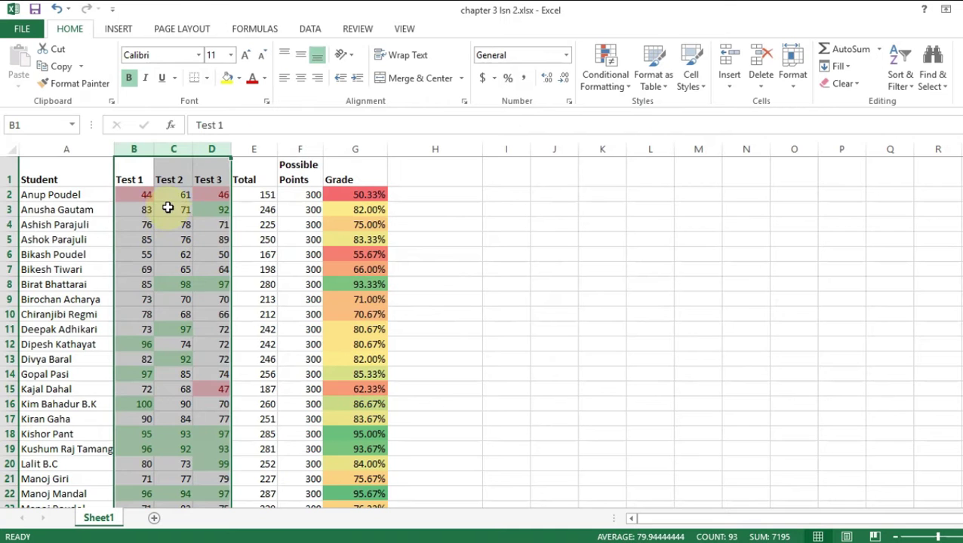
pyautogui.click(174, 210)
pyautogui.moveTo(130, 180); pyautogui.dragTo(211, 179)
pyautogui.moveTo(134, 149); pyautogui.dragTo(212, 151)
pyautogui.click(207, 253)
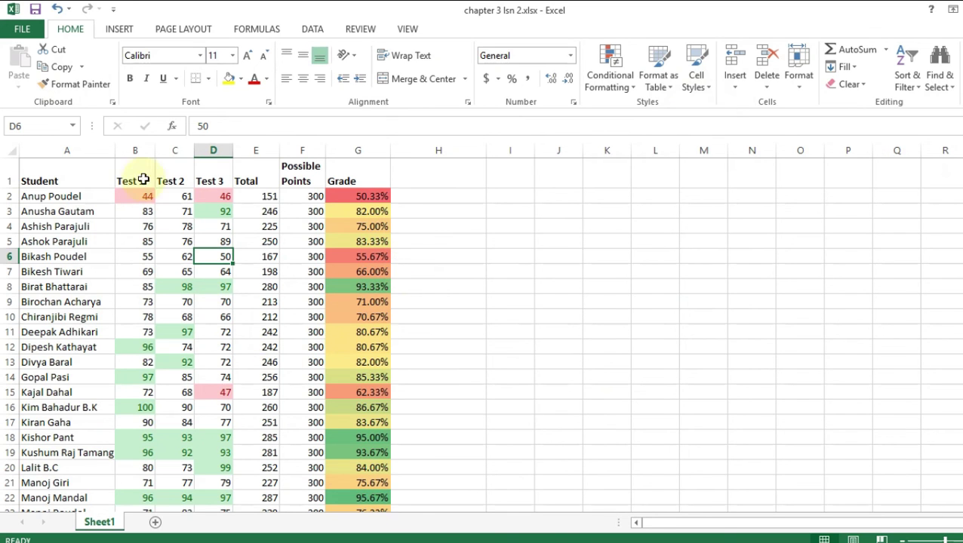
# Set up a Between highlight rule on the Test 1 to Test 3 columns for scores from 60 to 80.
pyautogui.moveTo(147, 150); pyautogui.dragTo(215, 150)
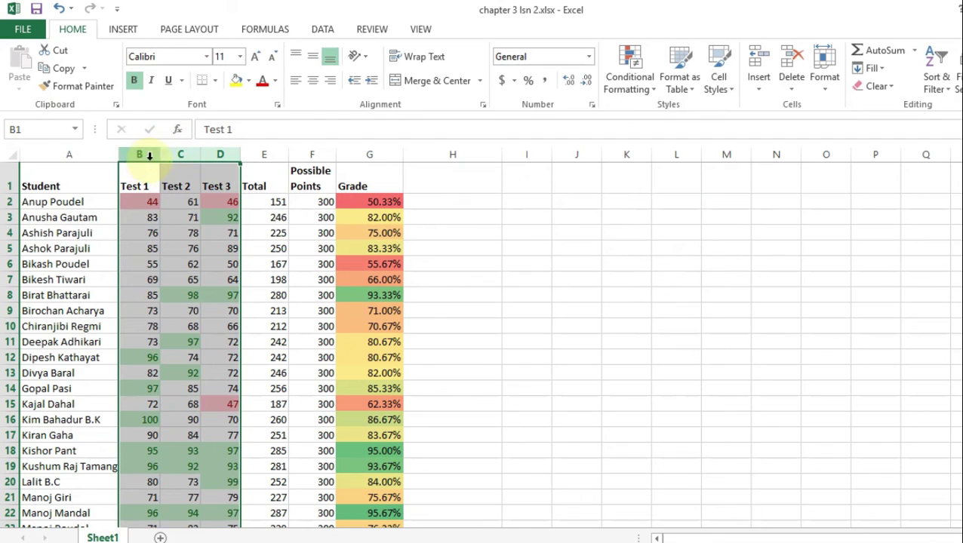
pyautogui.click(642, 91)
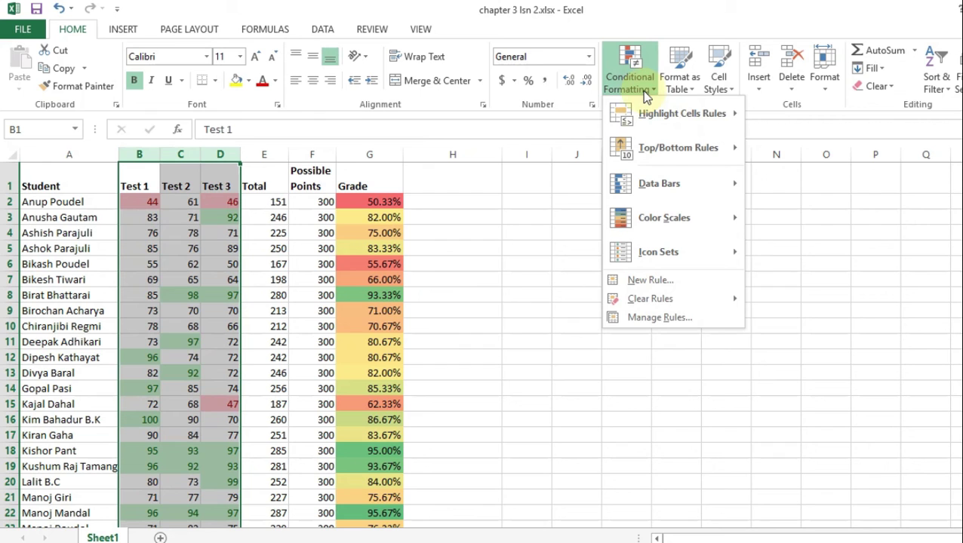
pyautogui.moveTo(640, 113)
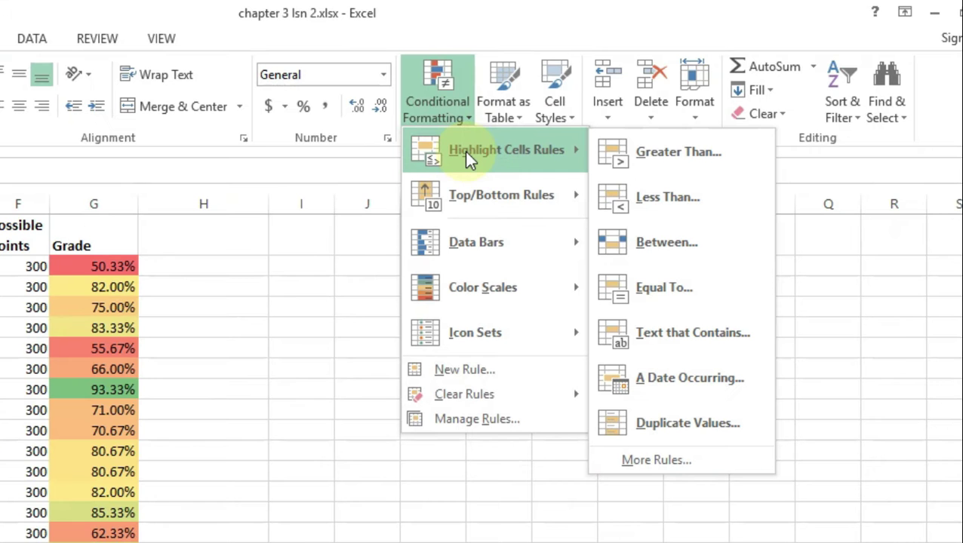
pyautogui.click(646, 239)
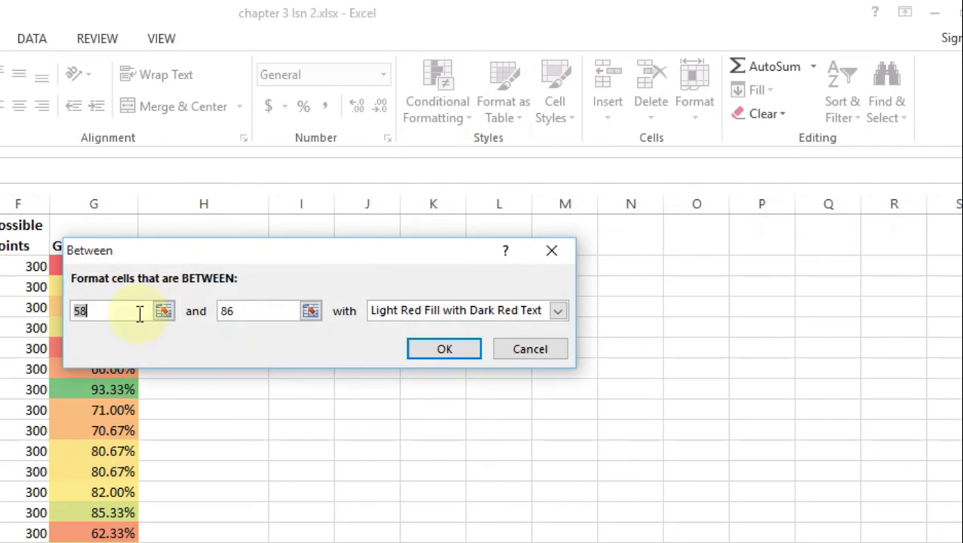
pyautogui.moveTo(118, 310); pyautogui.dragTo(67, 308)
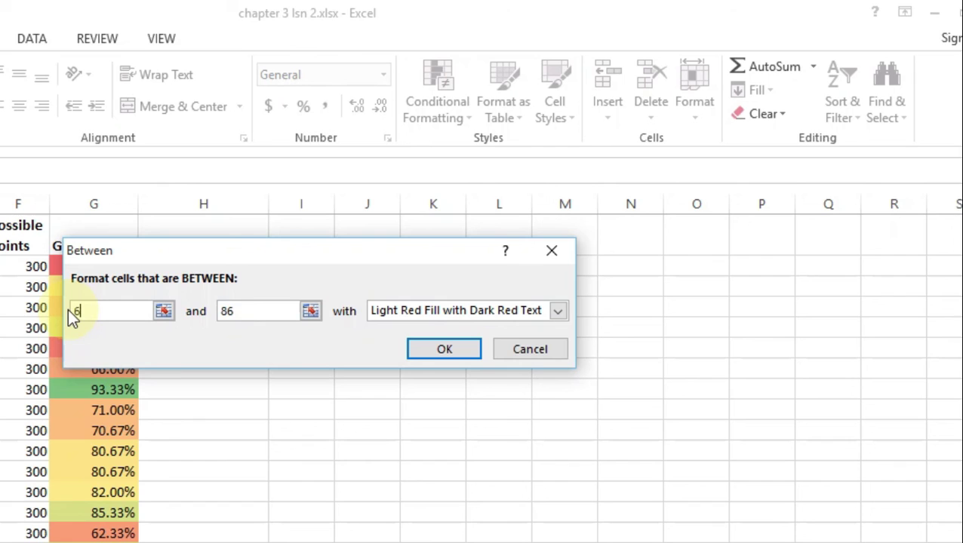
pyautogui.write('60')
pyautogui.press('Tab')
pyautogui.write('80')
# Give the Between rule a custom format with a light blue background fill, apply it and deselect the columns.
pyautogui.click(394, 313)
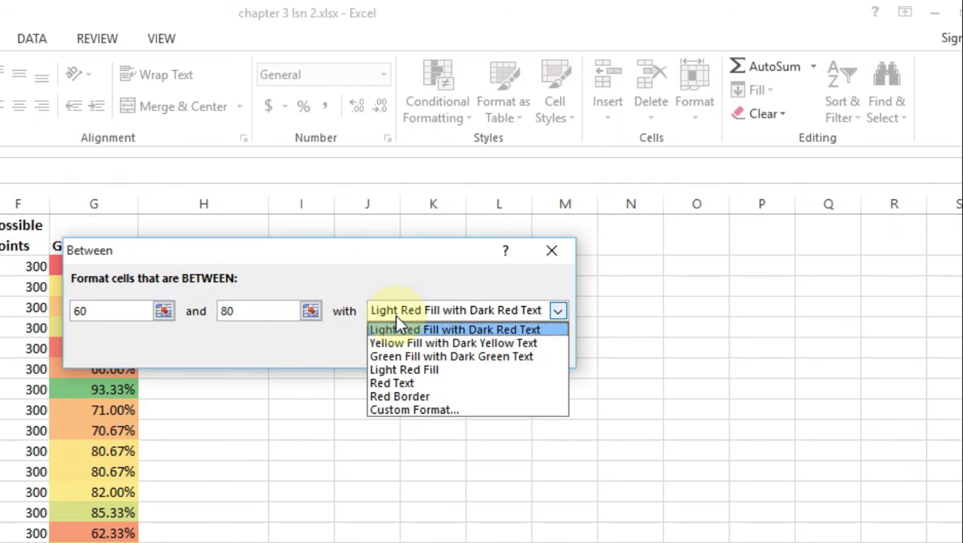
pyautogui.click(408, 409)
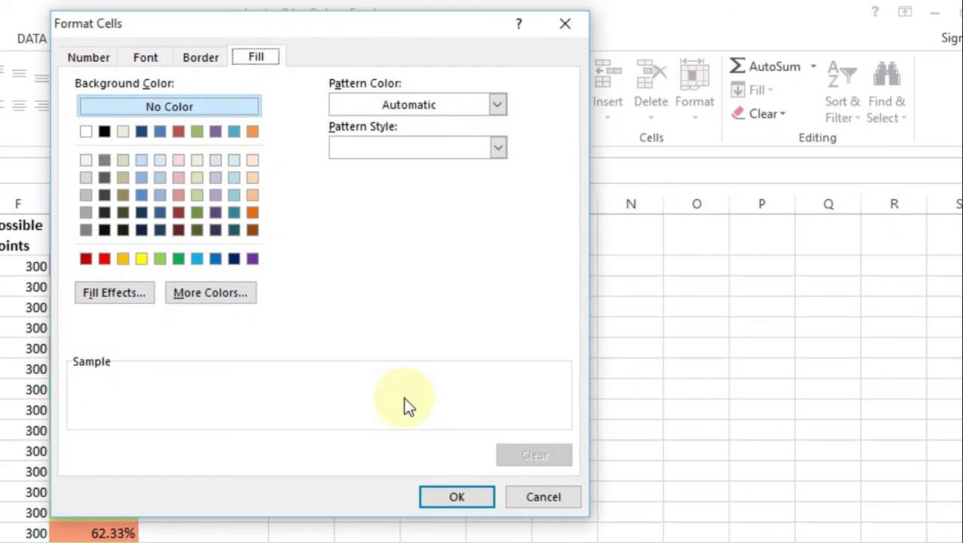
pyautogui.click(157, 133)
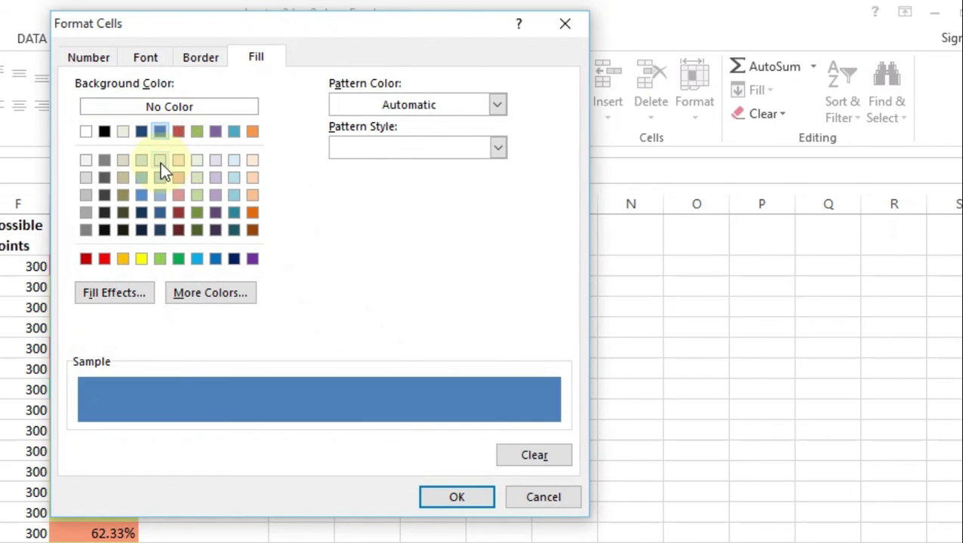
pyautogui.click(141, 177)
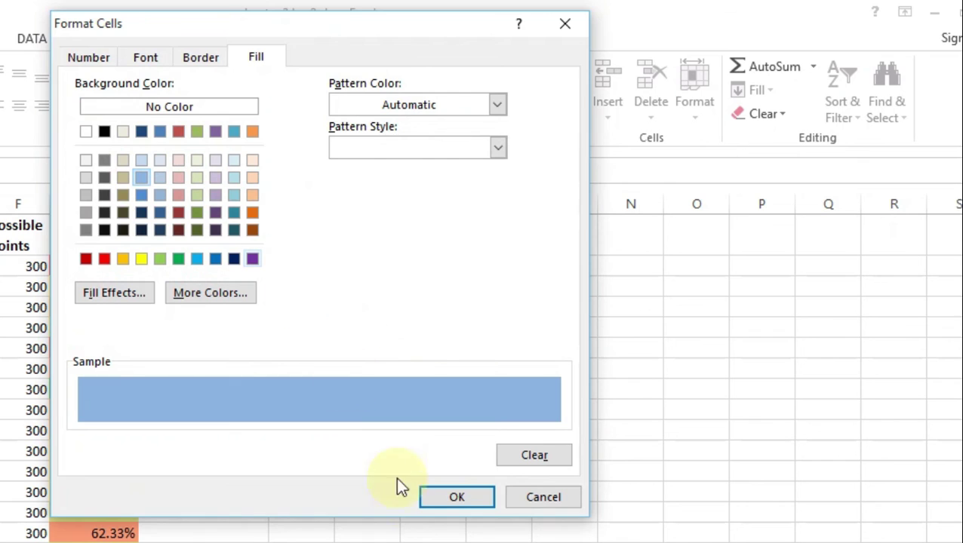
pyautogui.click(442, 492)
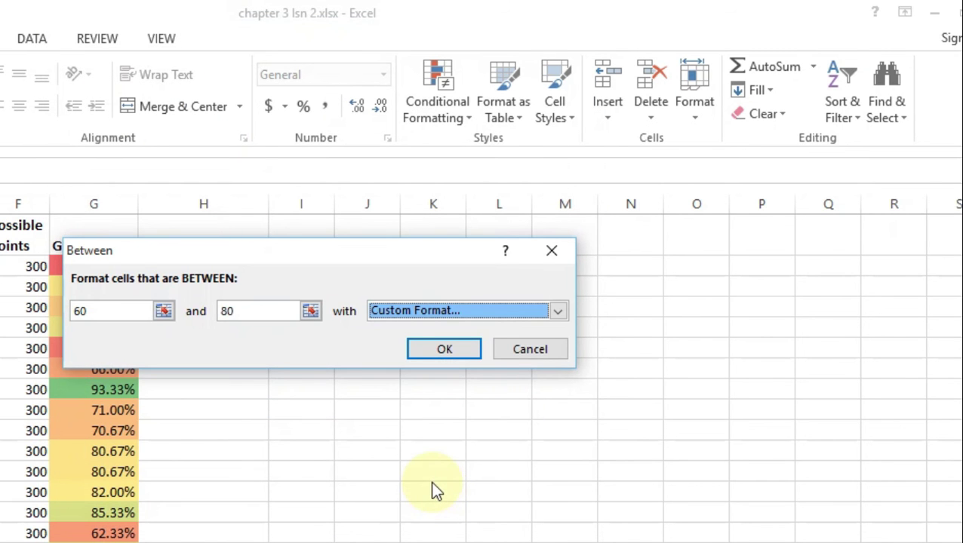
pyautogui.click(446, 350)
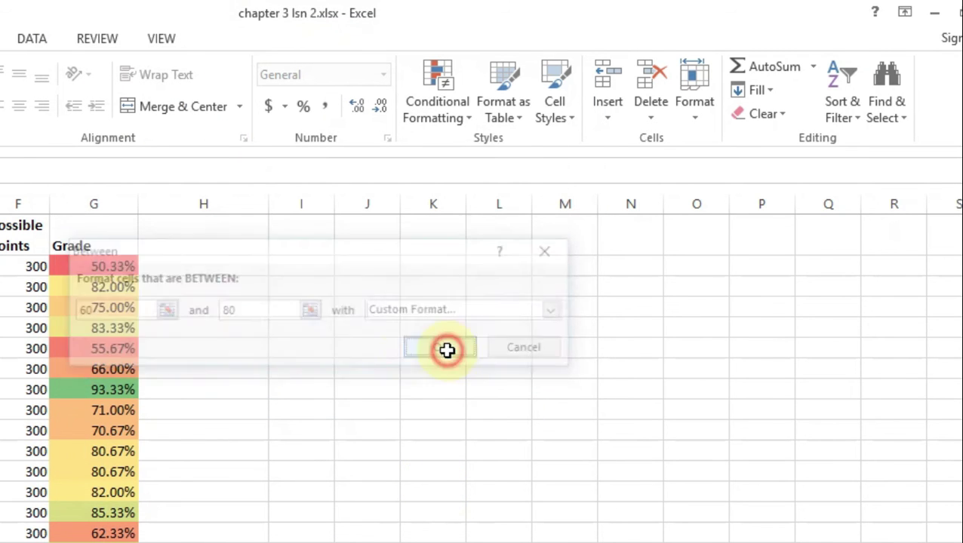
pyautogui.click(553, 261)
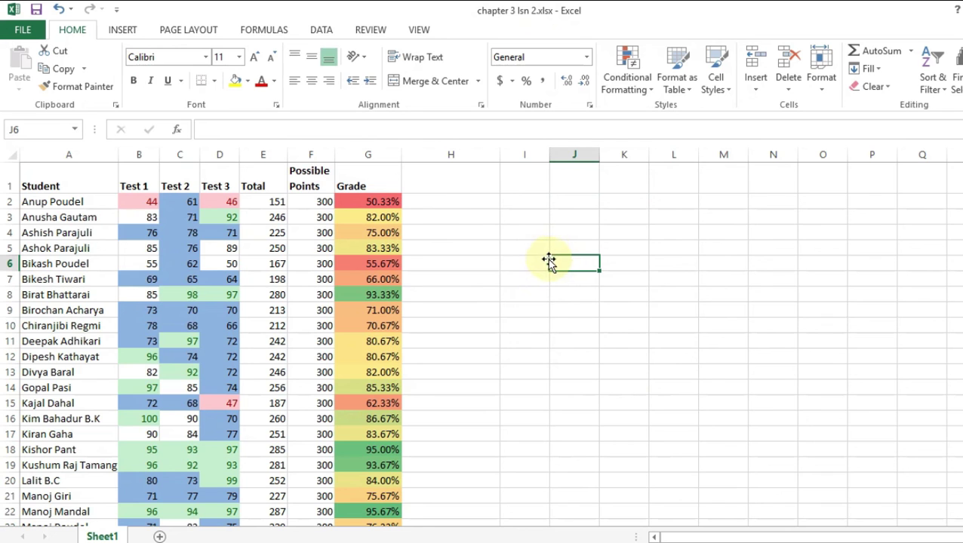